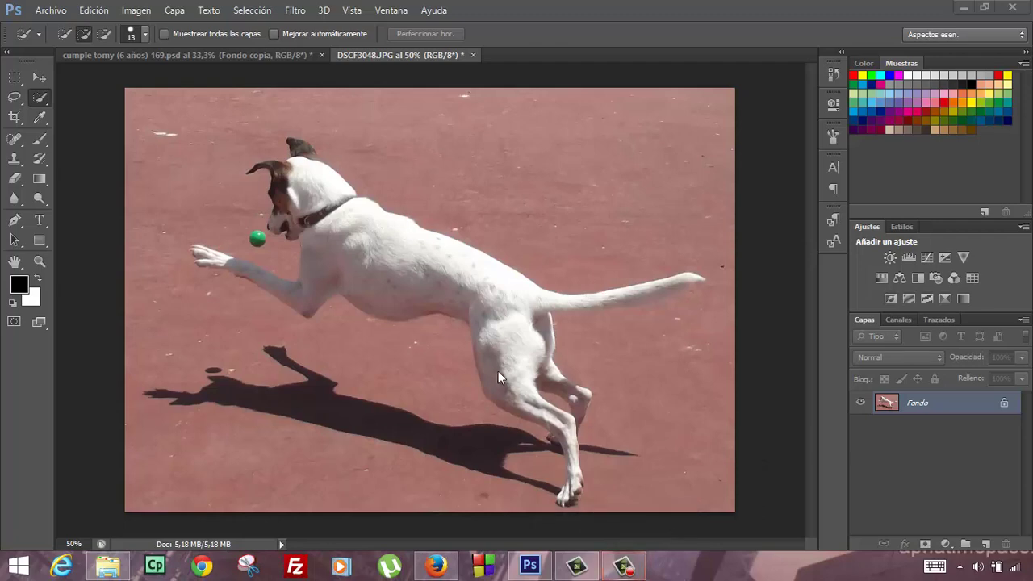
Step: Switch to the Magic Wand and test-select a patch of red ground near the top
{"action": "right_click", "coordinate": [47, 103]}
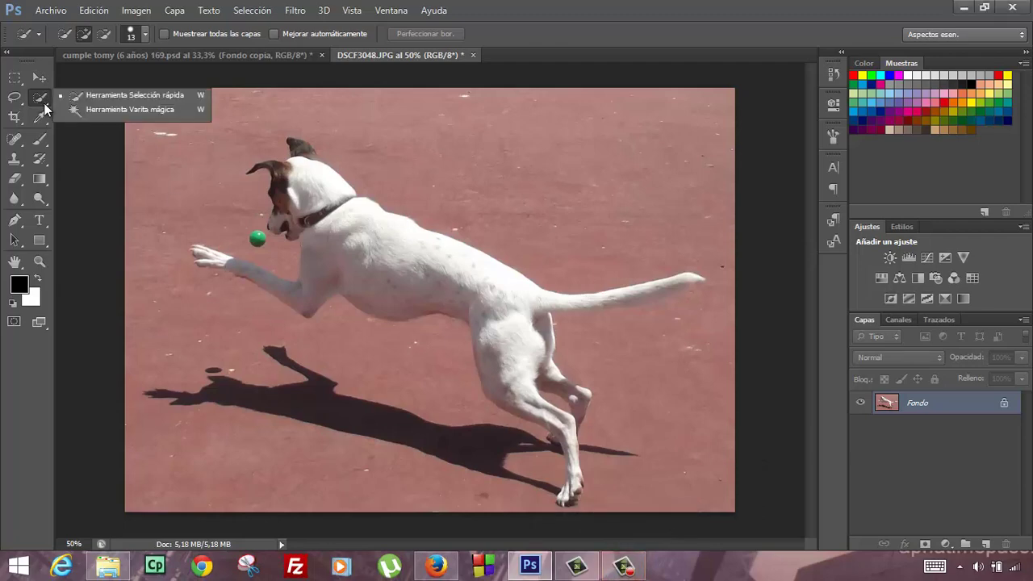
{"action": "left_click", "coordinate": [86, 111]}
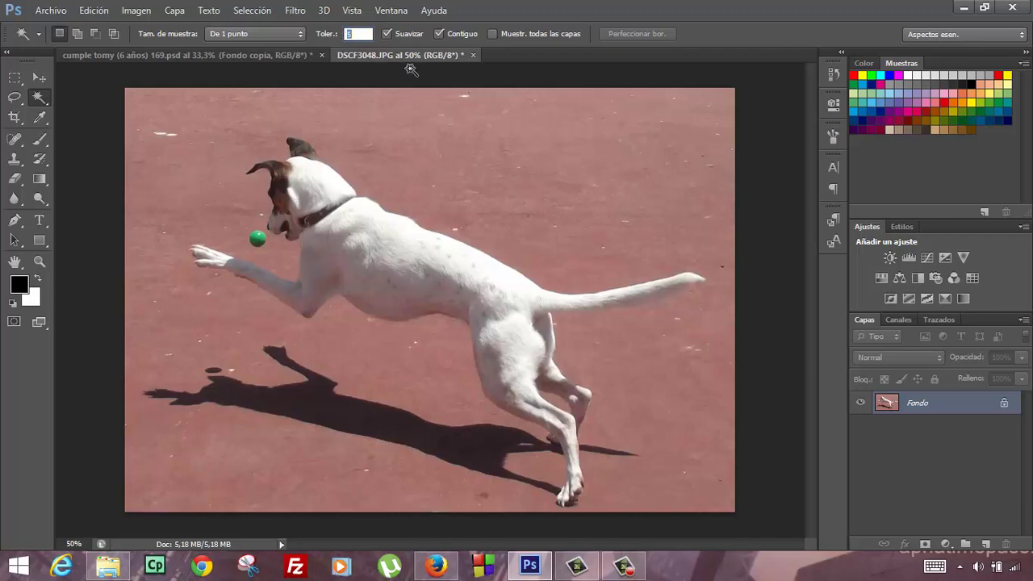
{"action": "left_click", "coordinate": [505, 136]}
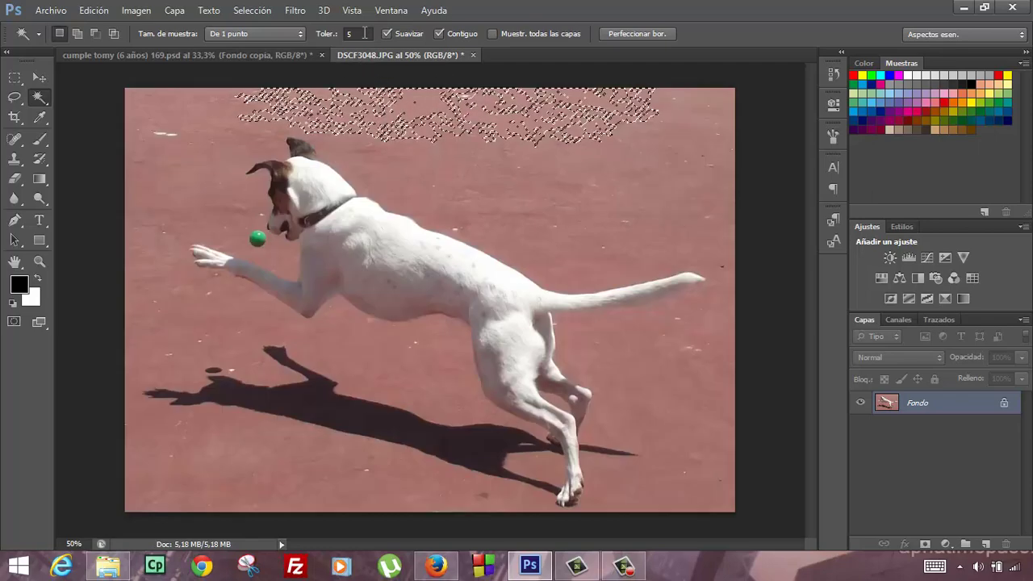
Step: Raise the Magic Wand tolerance from 5 to 20 and reselect the top ground
{"action": "left_click", "coordinate": [348, 35]}
{"action": "type", "text": "20"}
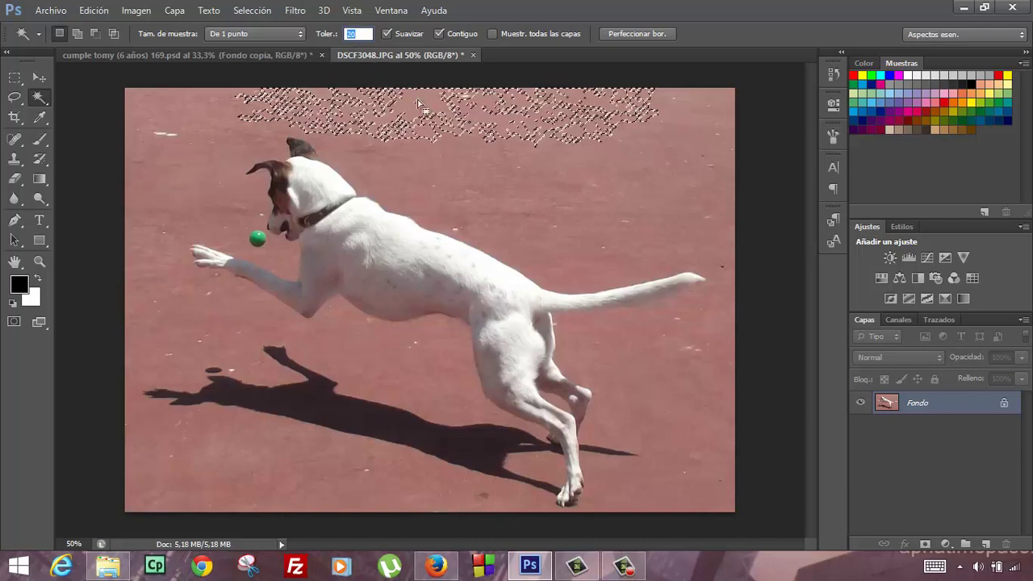
{"action": "key", "text": "Return"}
{"action": "left_click", "coordinate": [472, 125]}
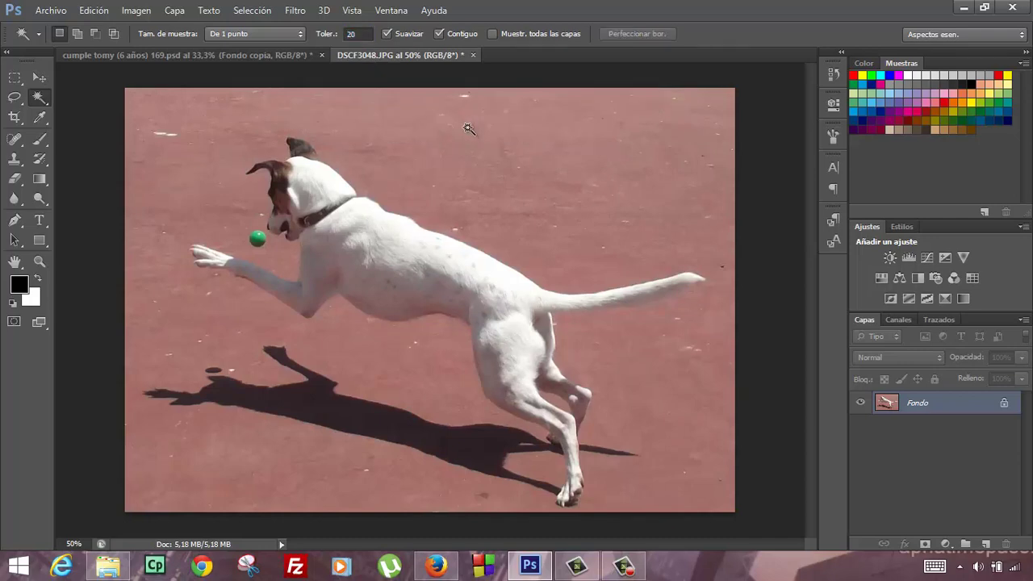
Step: Select the red ground around the dog, then Shift-add the leftover speckles near the top
{"action": "left_click", "coordinate": [467, 128]}
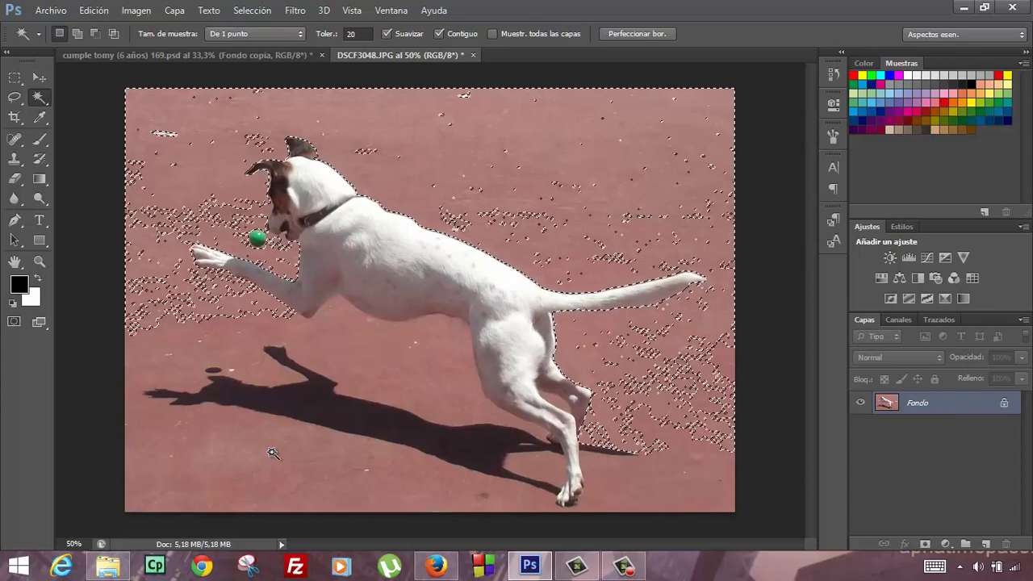
{"action": "key", "text": "ctrl+alt+r"}
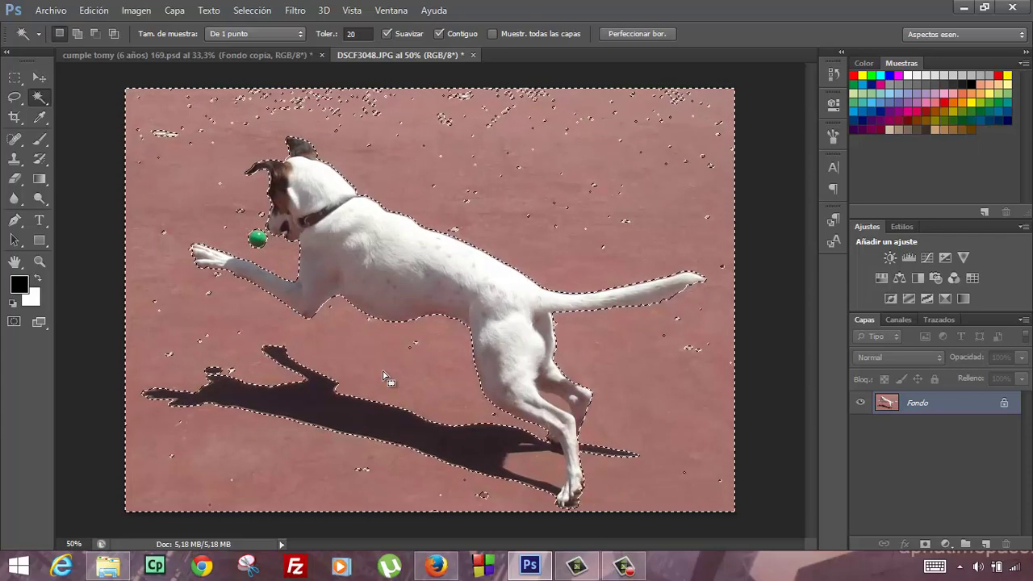
{"action": "key", "text": "shift"}
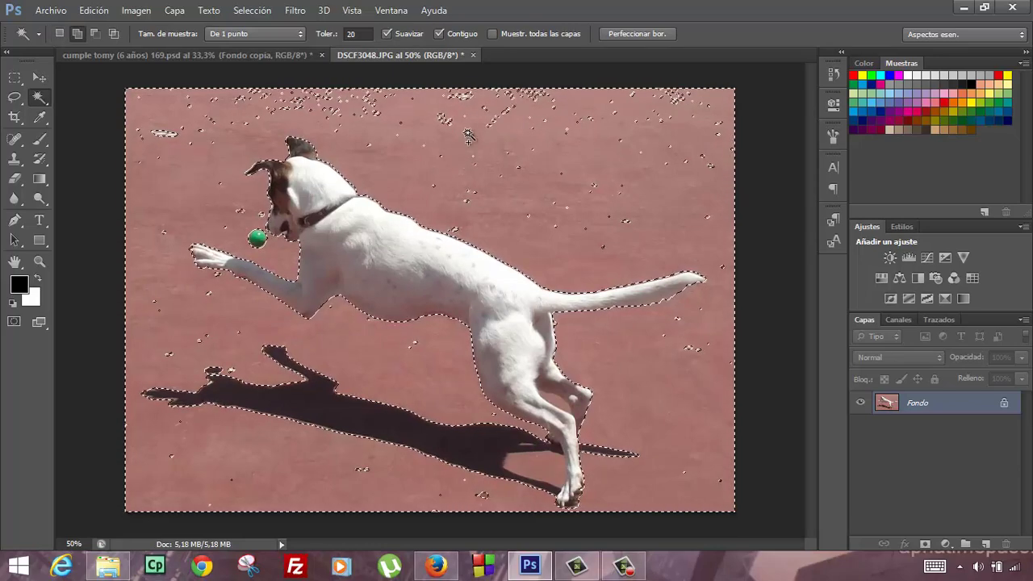
{"action": "left_click", "coordinate": [465, 100], "text": "shift"}
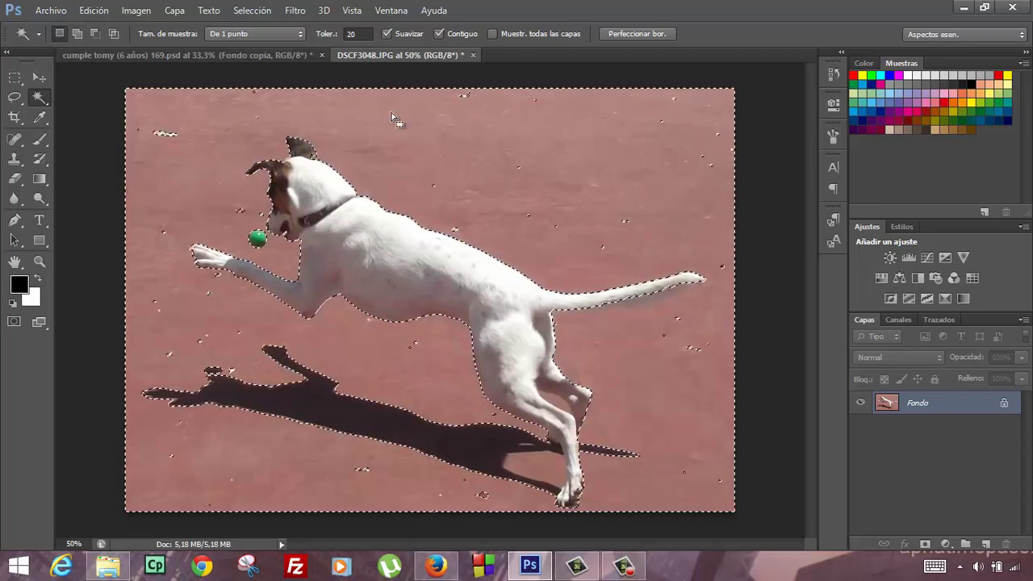
{"action": "left_click", "coordinate": [252, 9]}
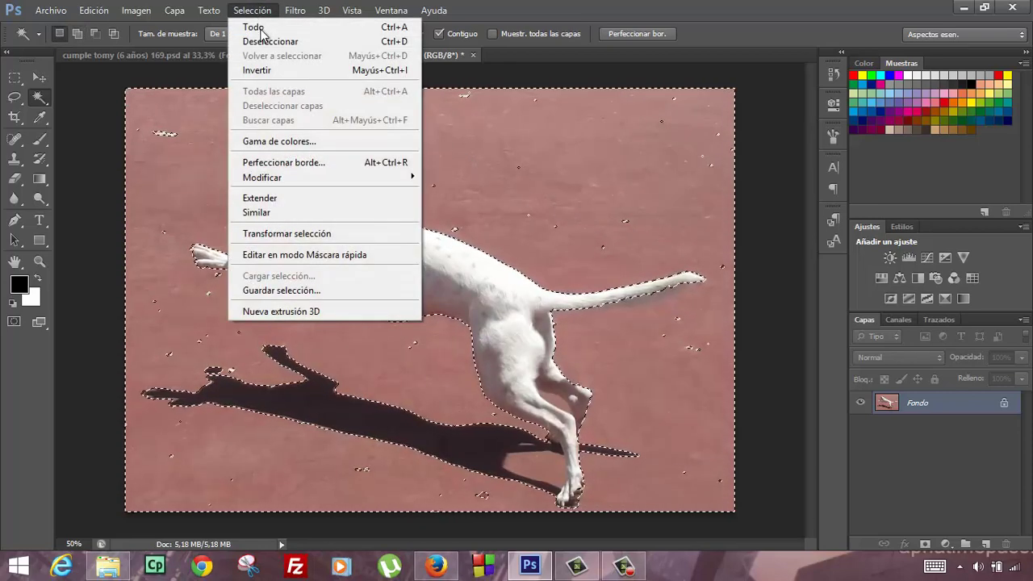
Step: Invert the selection to the dog, then box out stray specks at the top, right and bottom
{"action": "left_click", "coordinate": [269, 70]}
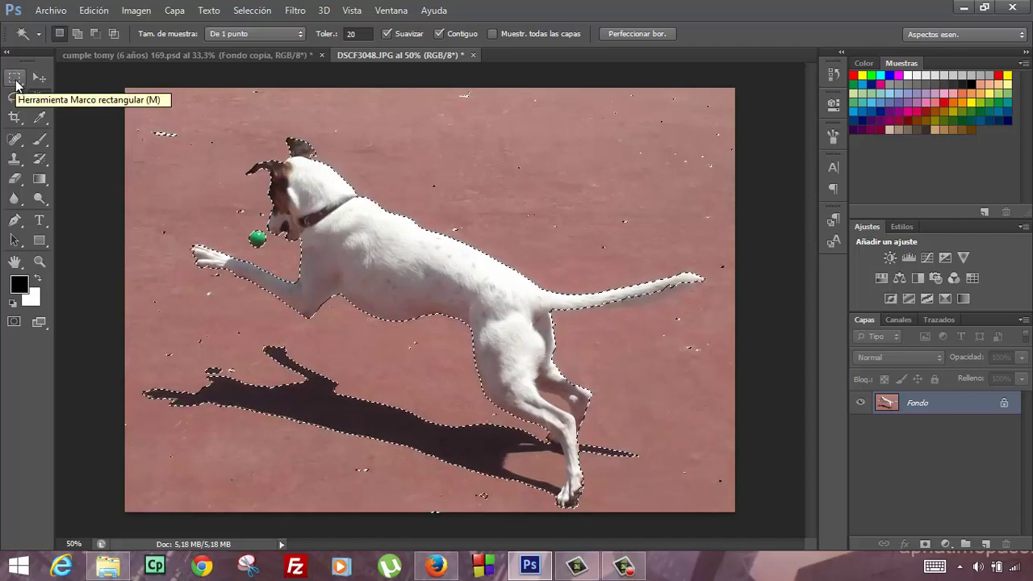
{"action": "left_click", "coordinate": [15, 78]}
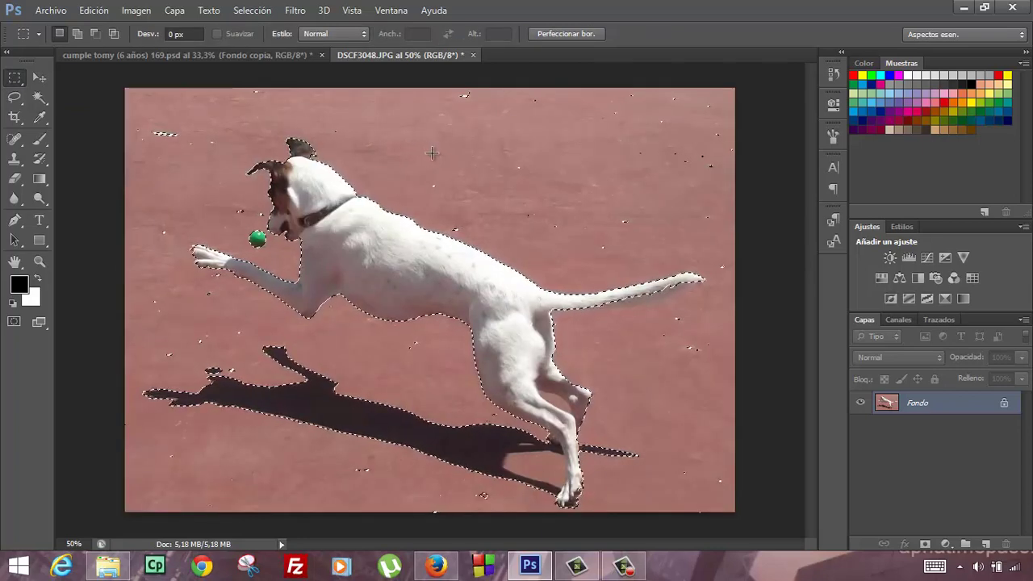
{"action": "key", "text": "alt"}
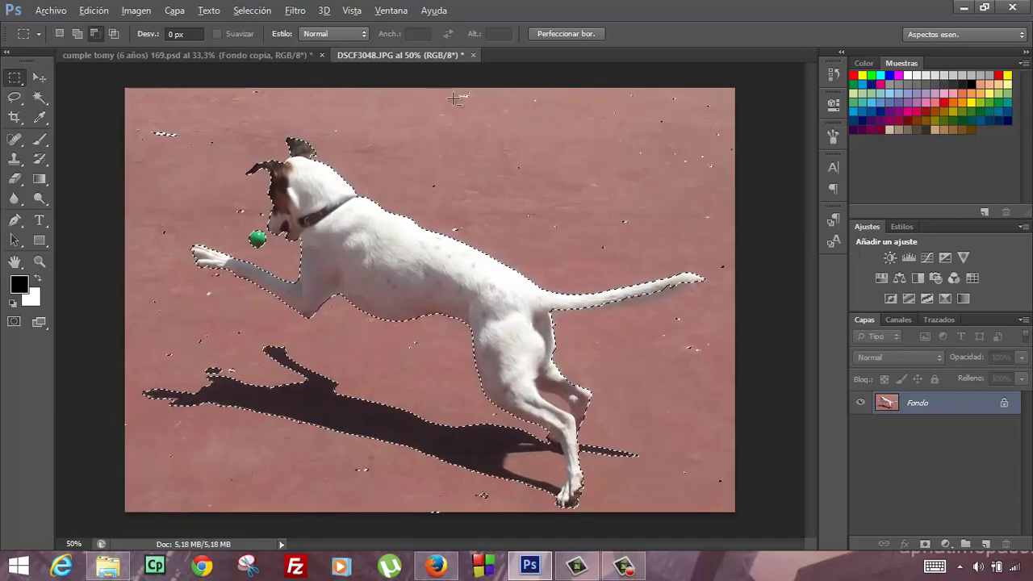
{"action": "left_click_drag", "start_coordinate": [440, 91], "coordinate": [733, 215]}
{"action": "mouse_move", "coordinate": [587, 207]}
{"action": "left_mouse_down"}
{"action": "mouse_move", "coordinate": [706, 260]}
{"action": "mouse_move", "coordinate": [734, 289]}
{"action": "left_mouse_up"}
{"action": "left_click_drag", "start_coordinate": [669, 310], "coordinate": [681, 321]}
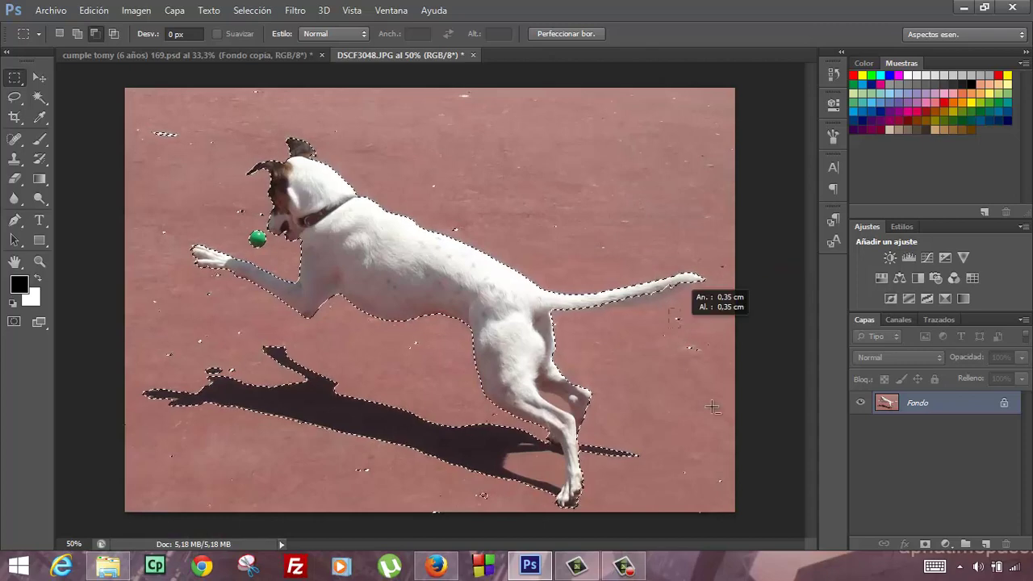
{"action": "left_click_drag", "start_coordinate": [712, 407], "coordinate": [728, 416]}
{"action": "left_click_drag", "start_coordinate": [676, 457], "coordinate": [727, 525]}
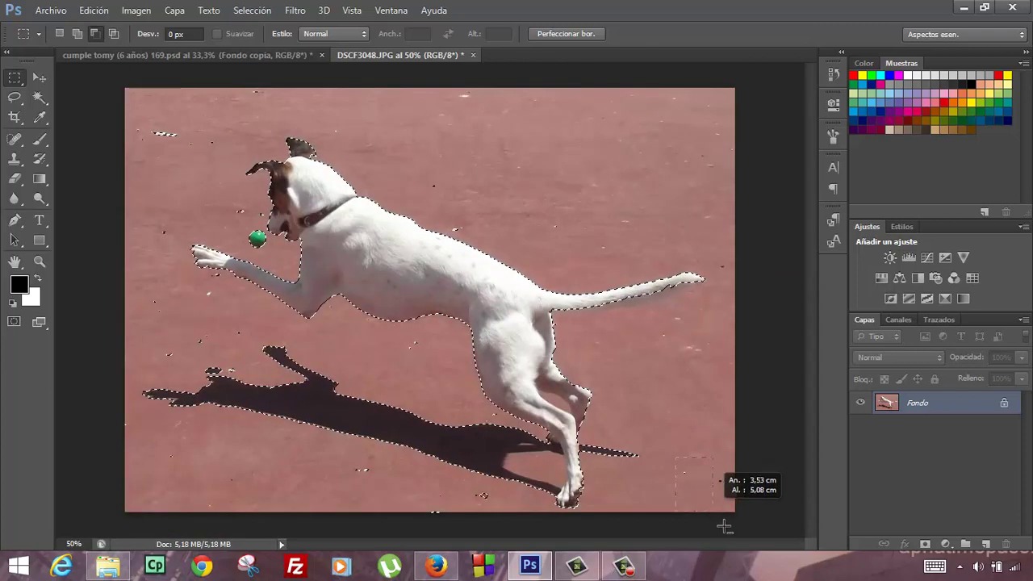
{"action": "left_click_drag", "start_coordinate": [468, 483], "coordinate": [502, 506]}
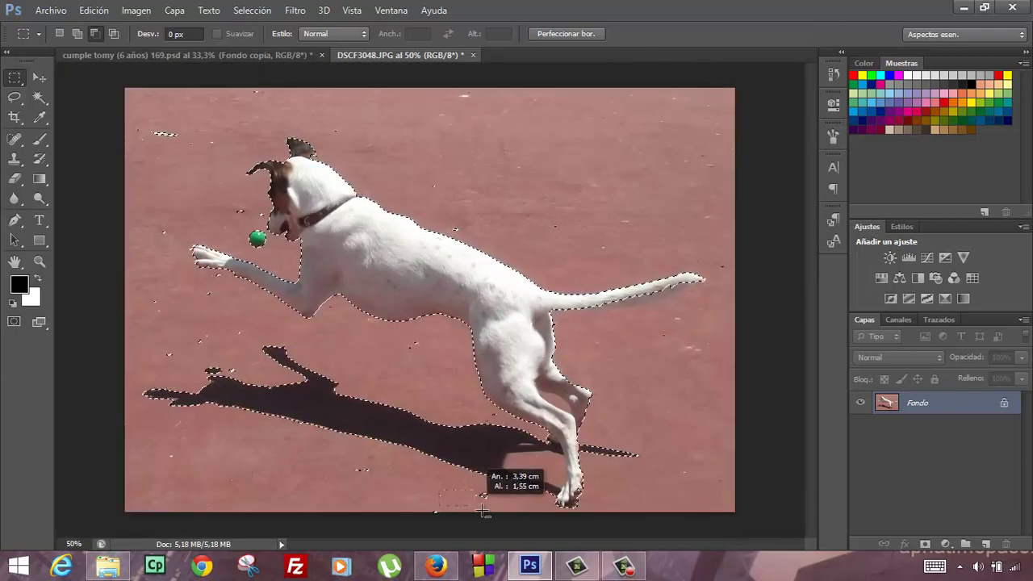
{"action": "left_click_drag", "start_coordinate": [340, 460], "coordinate": [449, 507]}
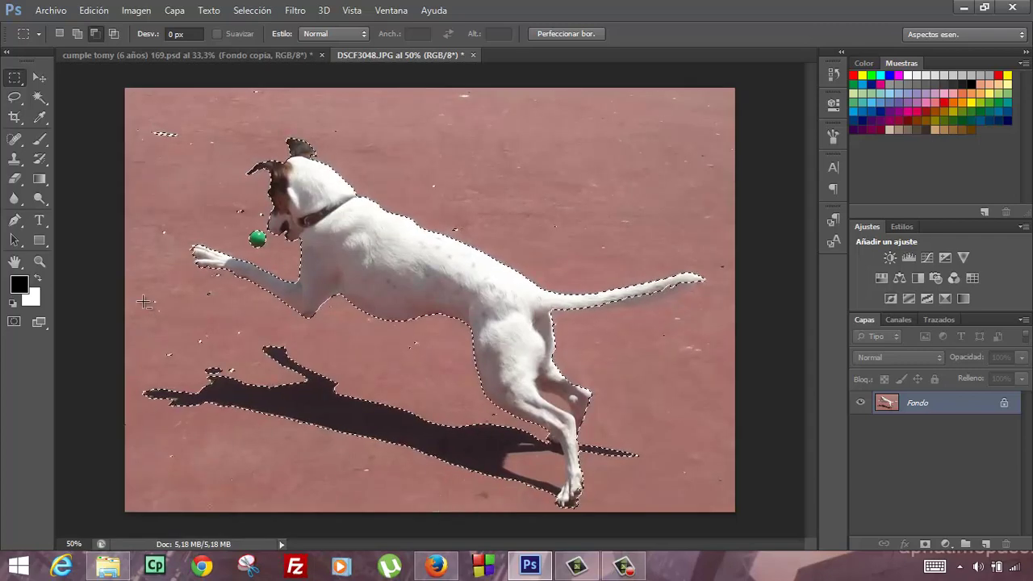
Step: Box out the remaining stray specks left of the dog, around its head and front paw
{"action": "left_click_drag", "start_coordinate": [137, 292], "coordinate": [150, 307]}
{"action": "left_click_drag", "start_coordinate": [161, 346], "coordinate": [187, 363]}
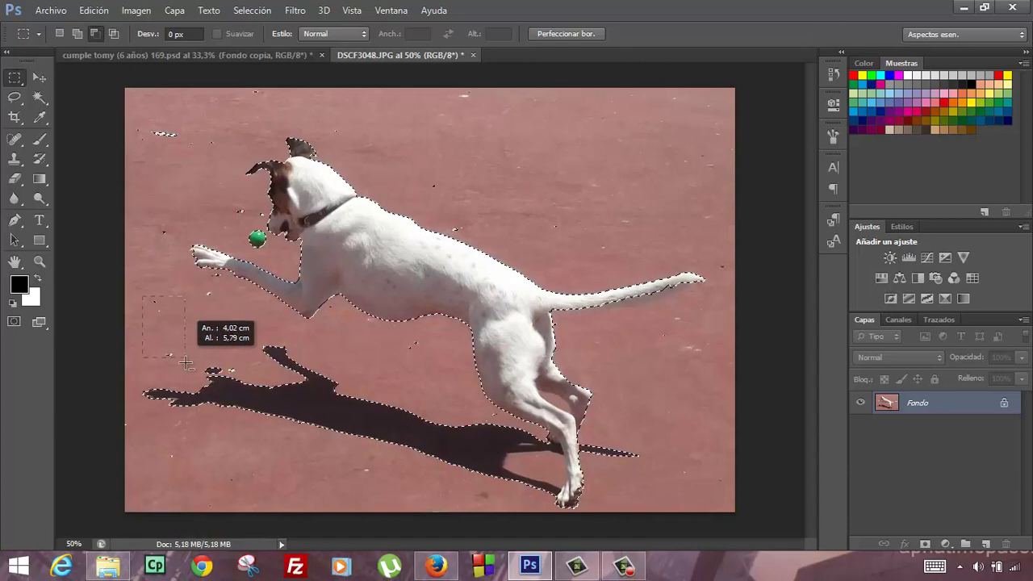
{"action": "left_click_drag", "start_coordinate": [155, 217], "coordinate": [178, 250]}
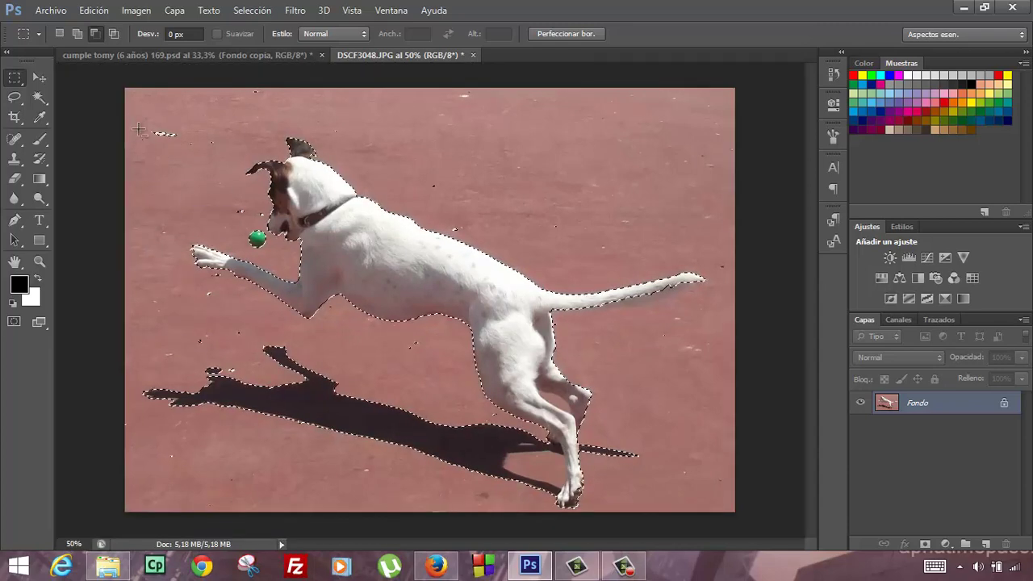
{"action": "left_click_drag", "start_coordinate": [139, 129], "coordinate": [186, 165]}
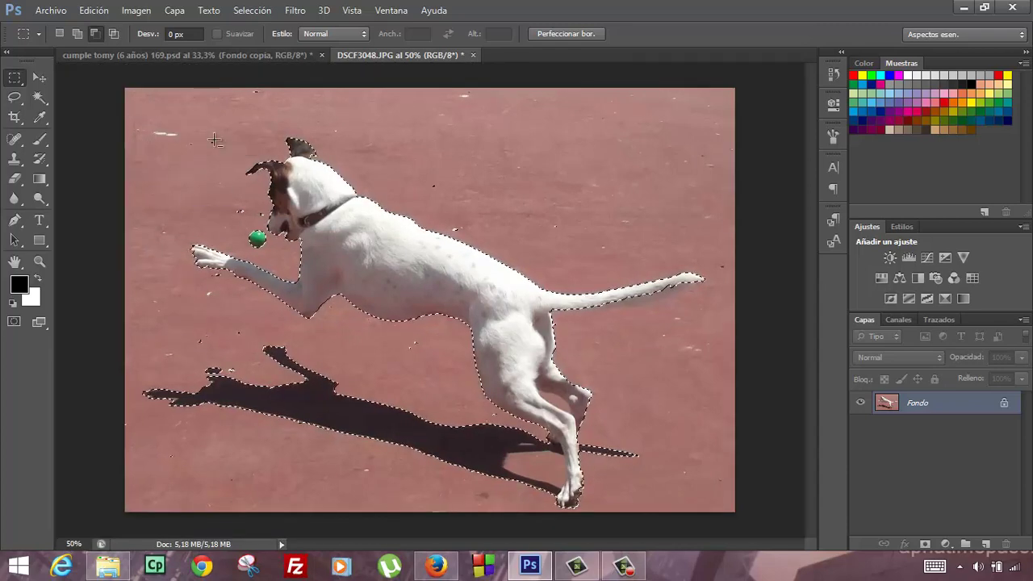
{"action": "left_click_drag", "start_coordinate": [223, 90], "coordinate": [372, 152]}
{"action": "left_click_drag", "start_coordinate": [204, 199], "coordinate": [244, 218]}
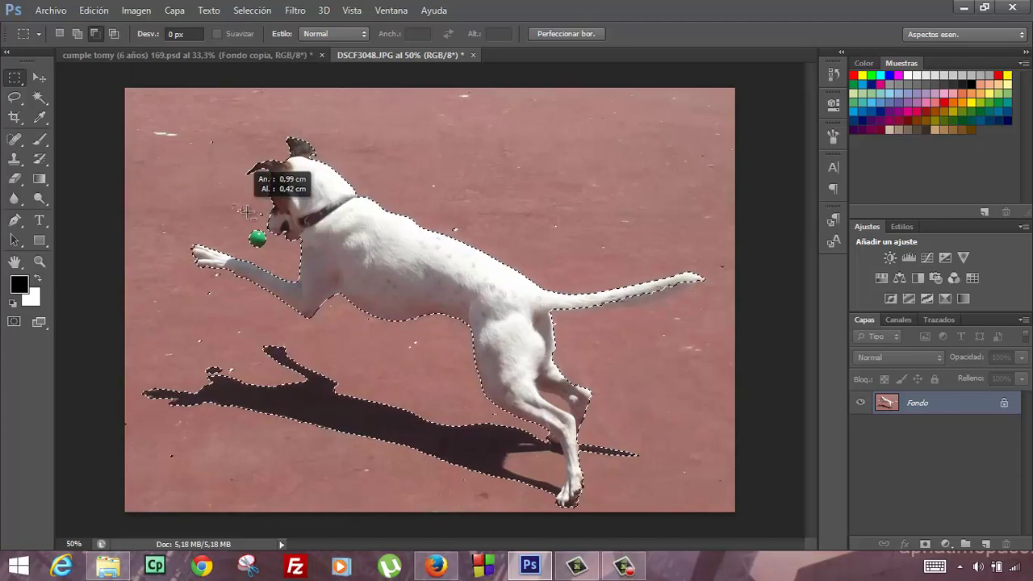
{"action": "left_click_drag", "start_coordinate": [210, 127], "coordinate": [220, 159]}
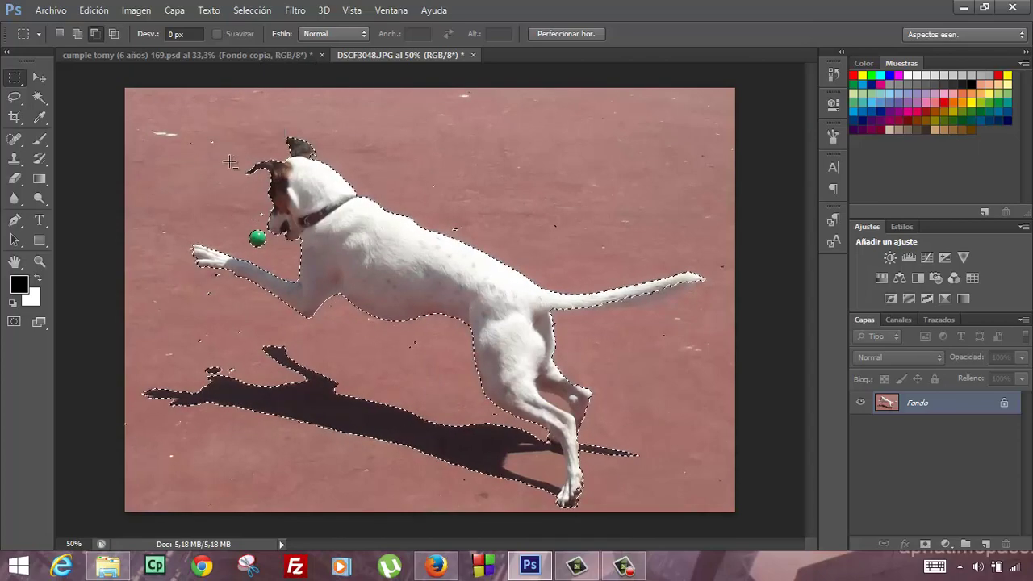
{"action": "left_click_drag", "start_coordinate": [256, 211], "coordinate": [266, 220]}
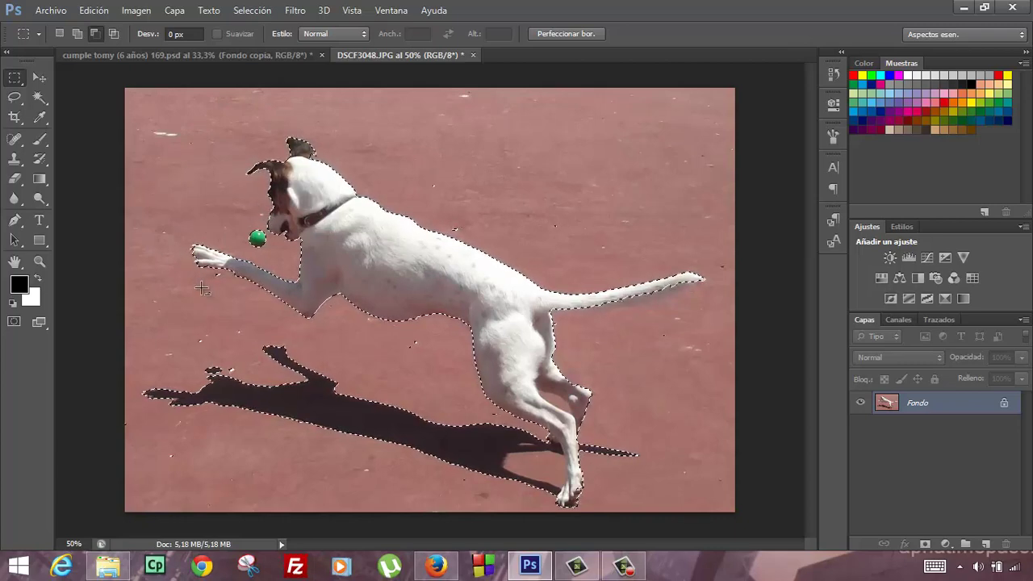
{"action": "left_click_drag", "start_coordinate": [191, 326], "coordinate": [230, 363]}
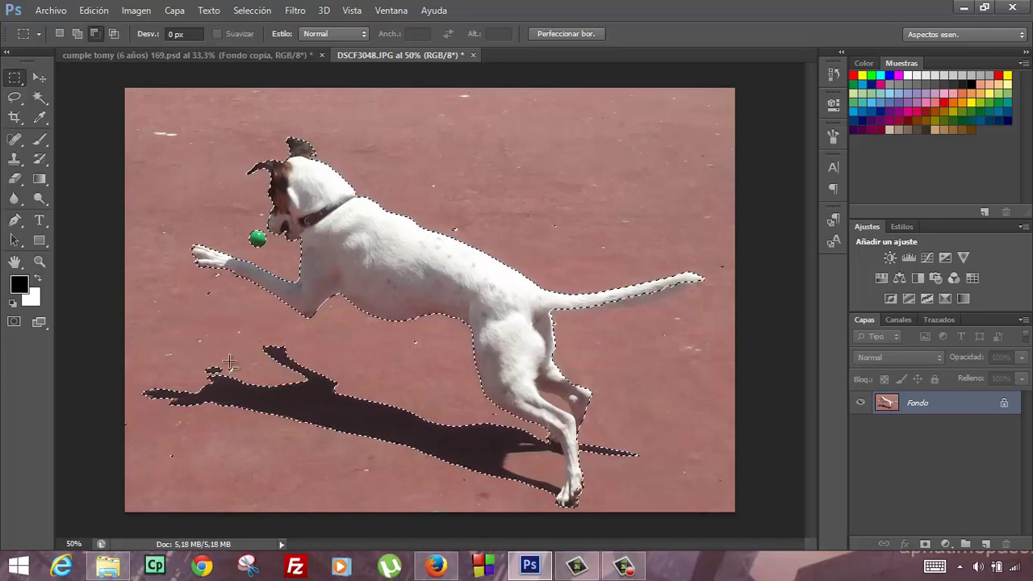
Step: Copy the selected dog and its shadow
{"action": "key", "text": "alt"}
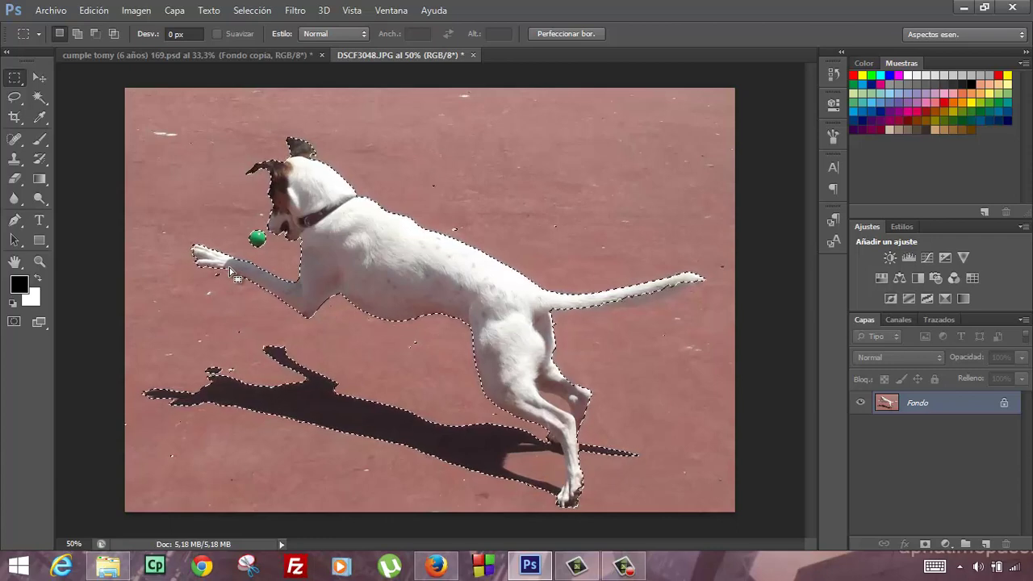
{"action": "left_click", "coordinate": [93, 9]}
{"action": "left_click", "coordinate": [144, 100]}
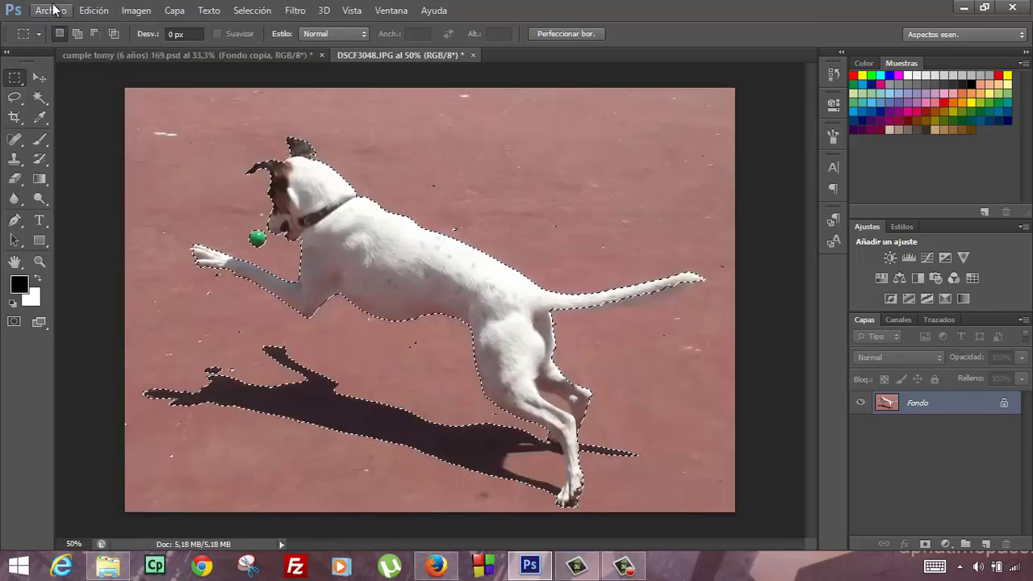
Step: Create a new white 1576 × 1096 px Clipboard-preset document and paste the dog in as Capa 1
{"action": "left_click", "coordinate": [55, 9]}
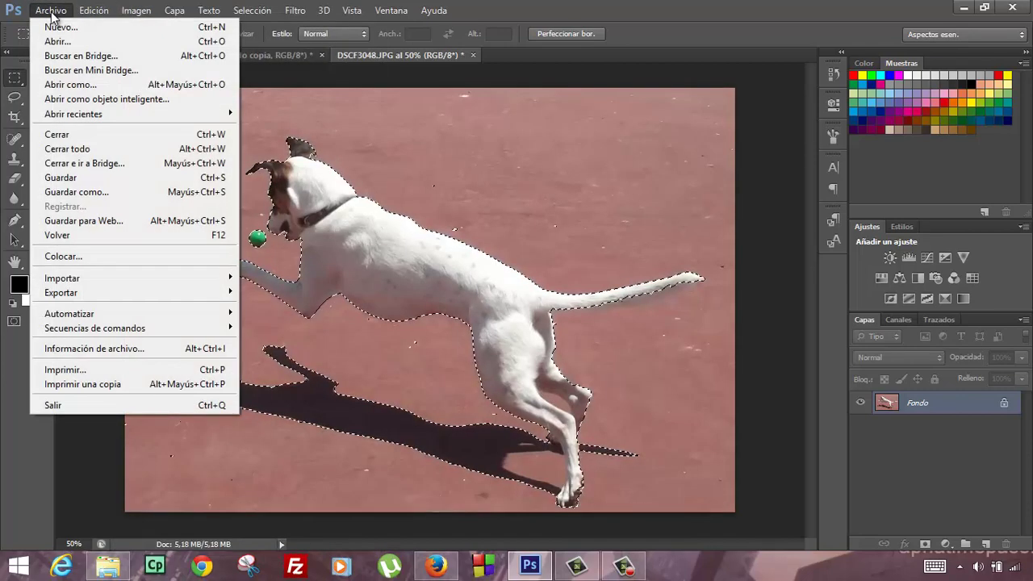
{"action": "left_click", "coordinate": [59, 29]}
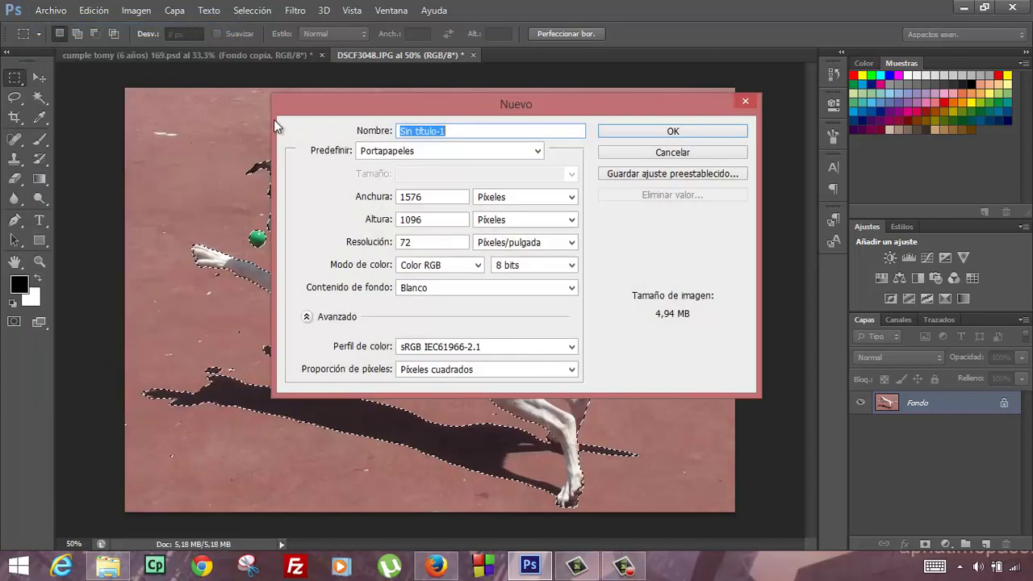
{"action": "left_click", "coordinate": [706, 131]}
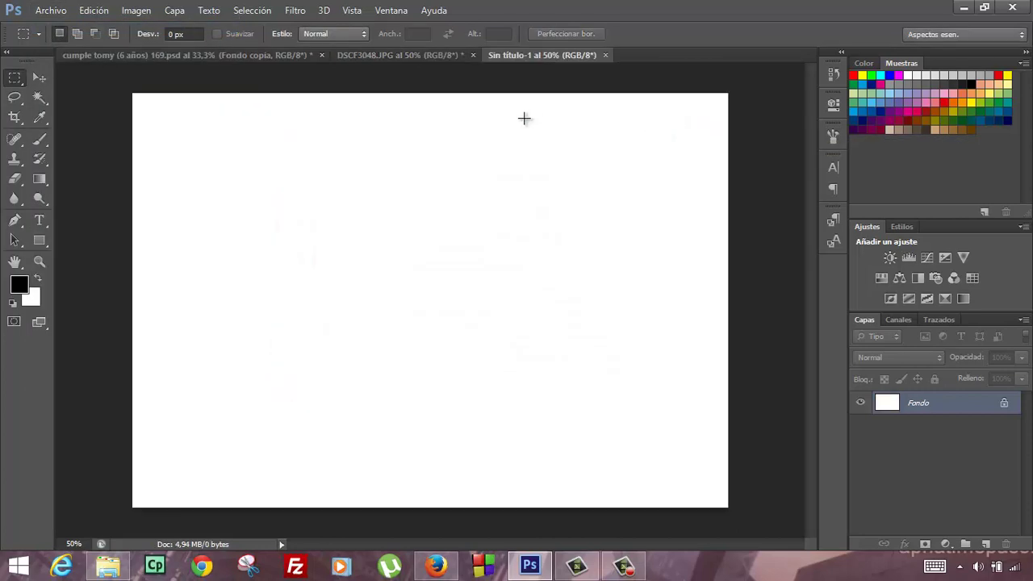
{"action": "left_click", "coordinate": [93, 10]}
{"action": "left_click", "coordinate": [158, 127]}
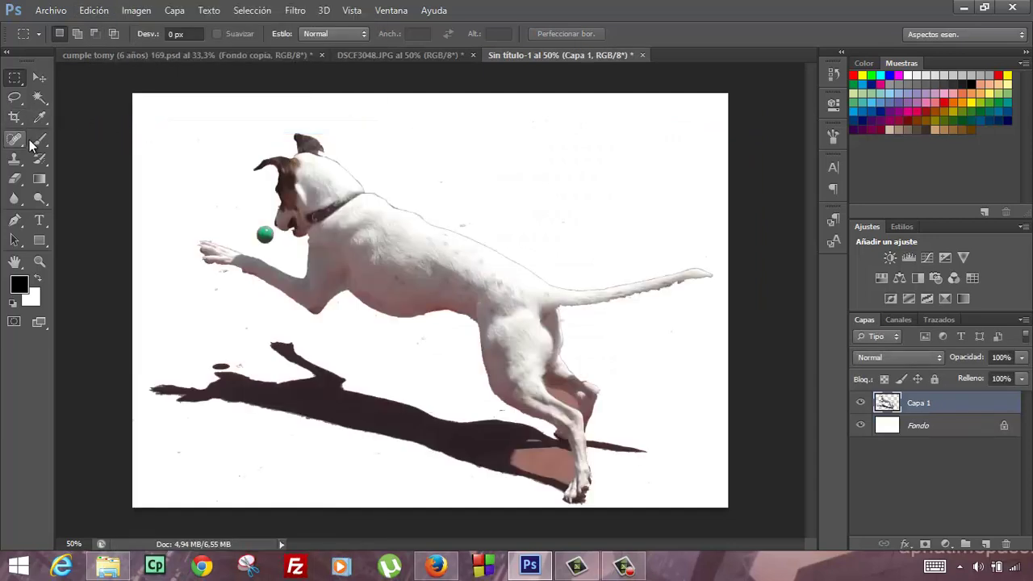
Step: Choose the Eraser with a 61 px brush
{"action": "left_click", "coordinate": [16, 180]}
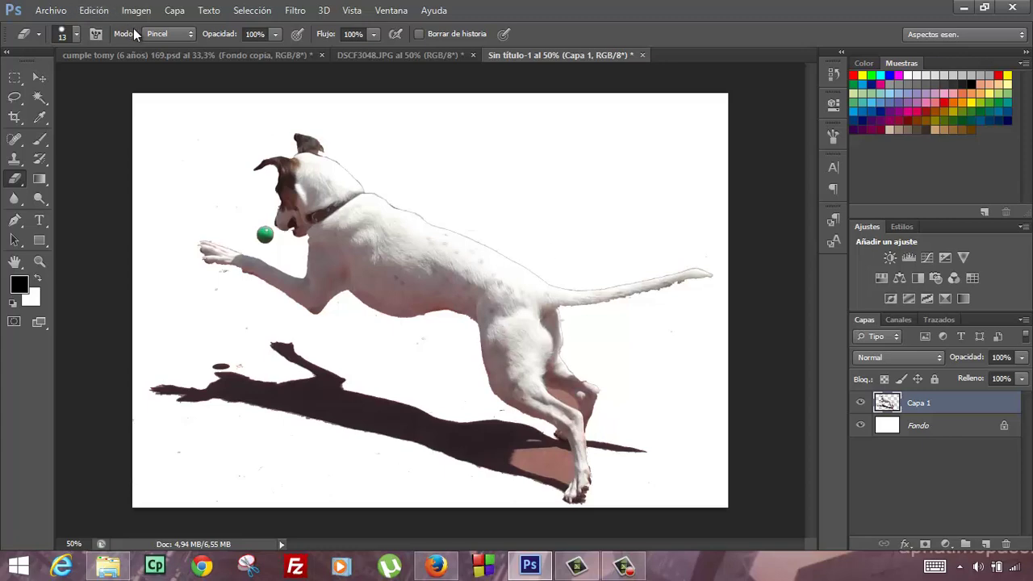
{"action": "left_click", "coordinate": [75, 32]}
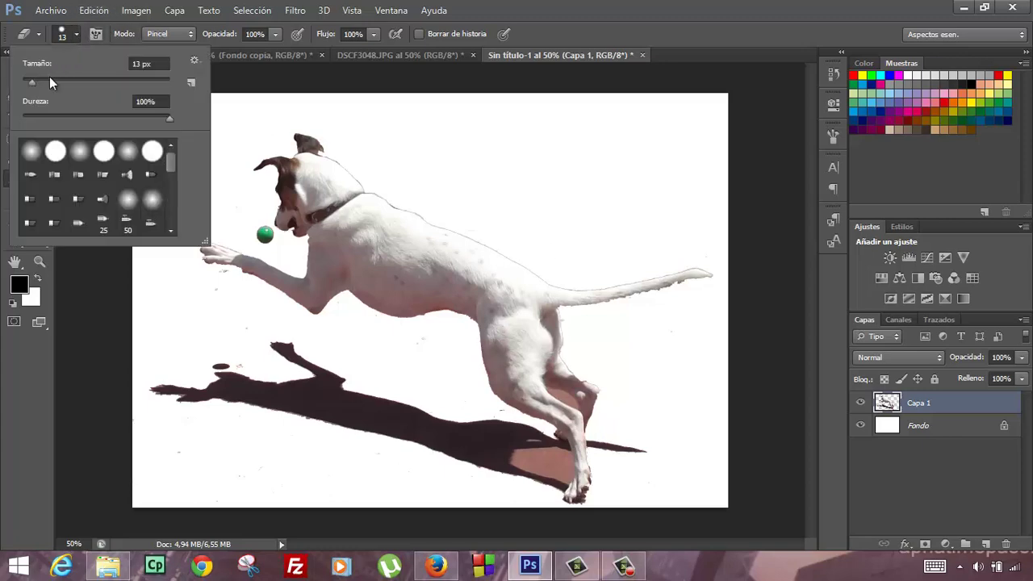
{"action": "left_click", "coordinate": [51, 82]}
{"action": "left_click", "coordinate": [559, 10]}
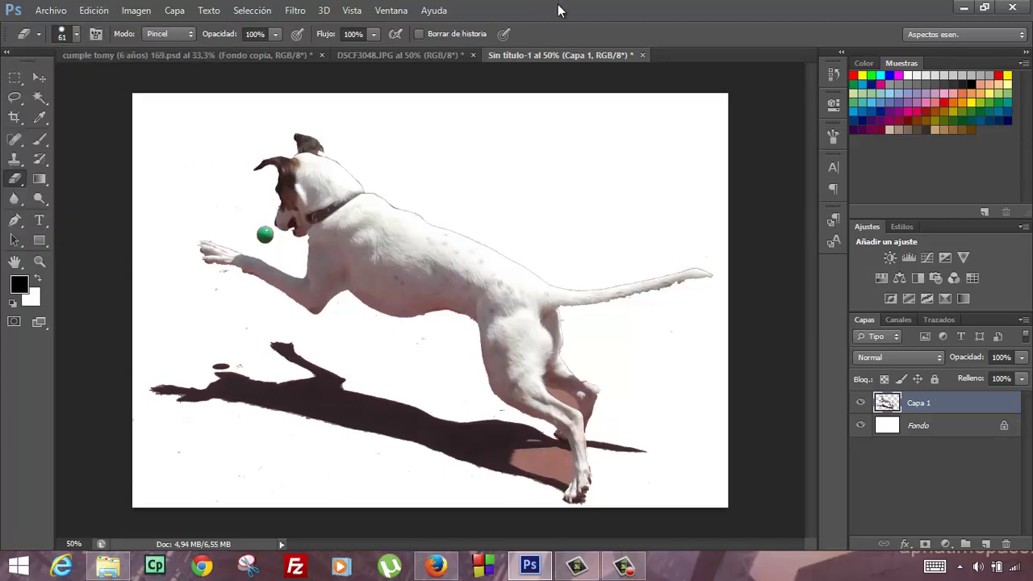
Step: Erase the dog's shadow, including the tips under the hind legs
{"action": "mouse_move", "coordinate": [252, 412]}
{"action": "left_mouse_down"}
{"action": "mouse_move", "coordinate": [208, 404]}
{"action": "mouse_move", "coordinate": [287, 348]}
{"action": "mouse_move", "coordinate": [307, 370]}
{"action": "left_mouse_up"}
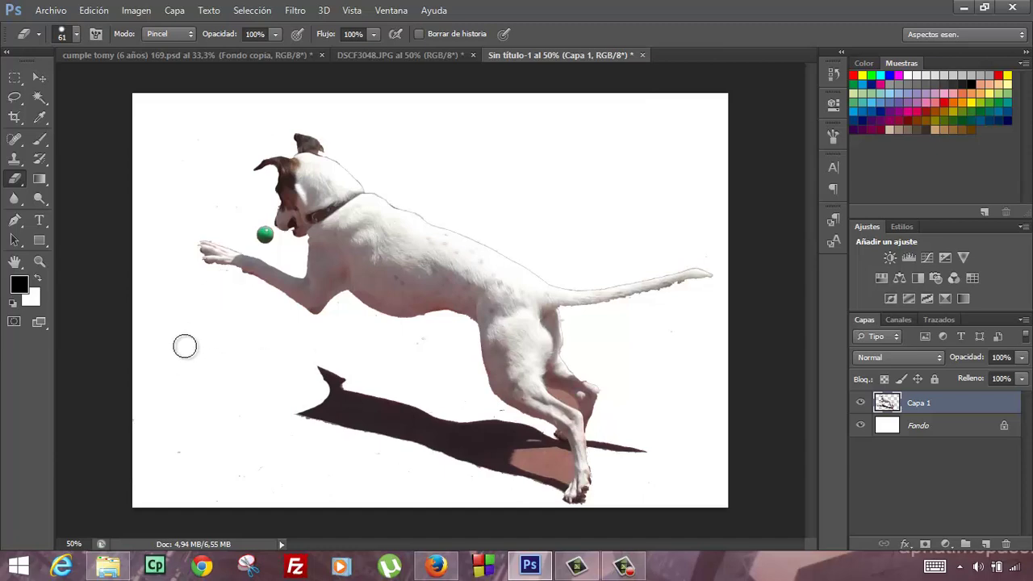
{"action": "mouse_move", "coordinate": [476, 472]}
{"action": "left_mouse_down"}
{"action": "mouse_move", "coordinate": [483, 424]}
{"action": "mouse_move", "coordinate": [518, 435]}
{"action": "left_mouse_up"}
{"action": "mouse_move", "coordinate": [462, 458]}
{"action": "left_mouse_down"}
{"action": "mouse_move", "coordinate": [309, 428]}
{"action": "mouse_move", "coordinate": [342, 382]}
{"action": "left_mouse_up"}
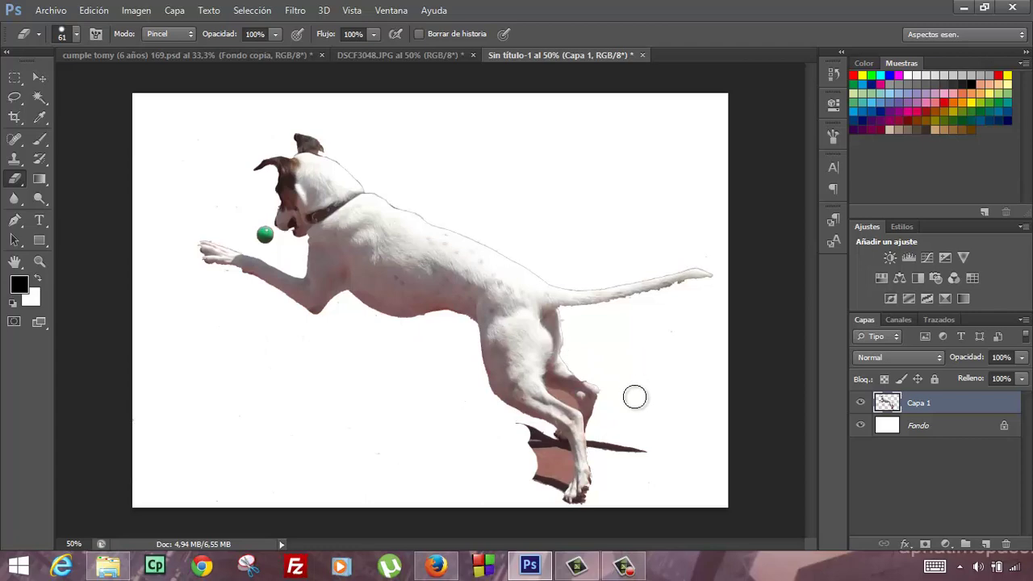
{"action": "left_click_drag", "start_coordinate": [618, 433], "coordinate": [601, 445]}
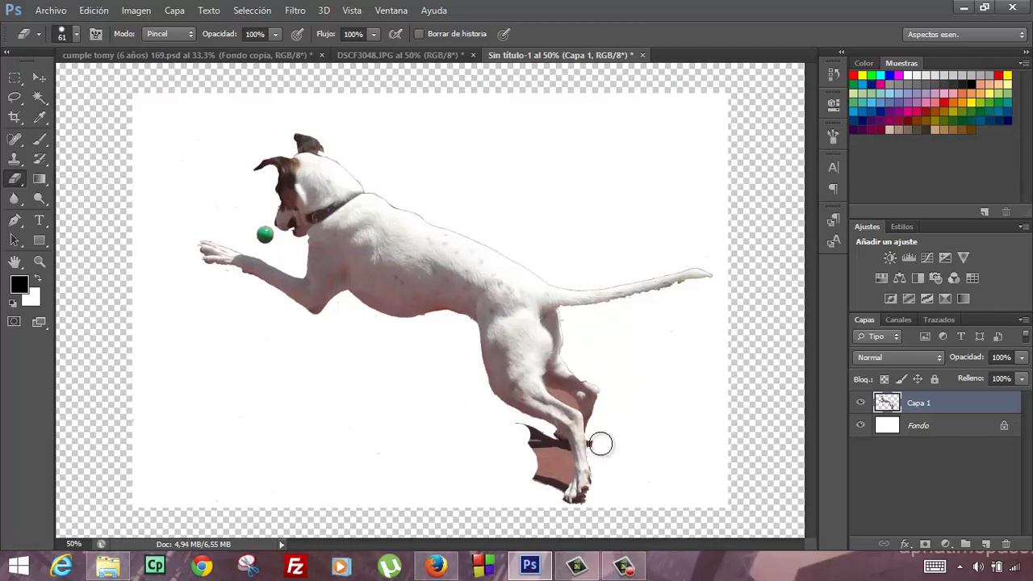
{"action": "left_click", "coordinate": [595, 442]}
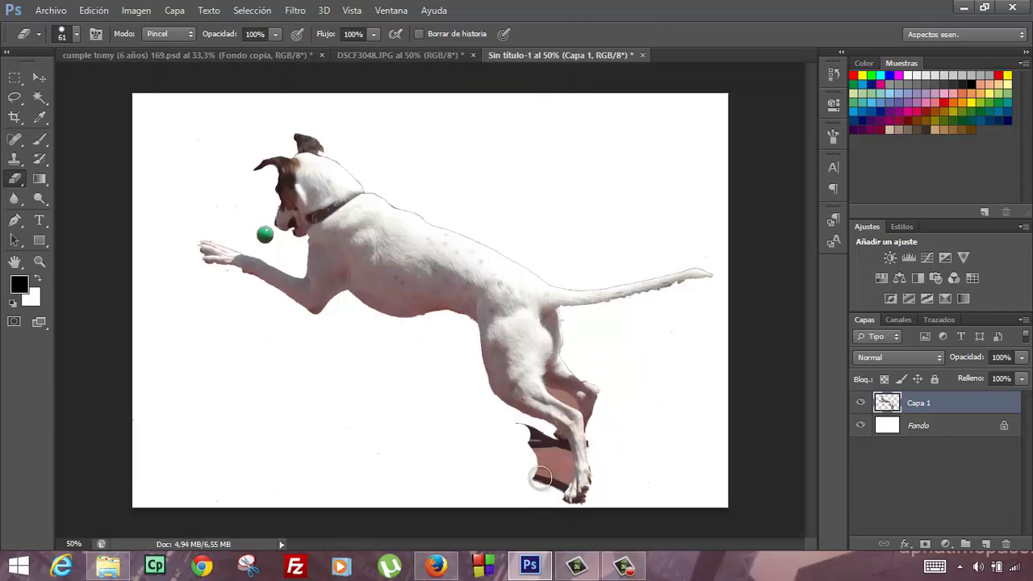
{"action": "mouse_move", "coordinate": [530, 468]}
{"action": "left_mouse_down"}
{"action": "mouse_move", "coordinate": [535, 449]}
{"action": "mouse_move", "coordinate": [519, 426]}
{"action": "mouse_move", "coordinate": [560, 458]}
{"action": "mouse_move", "coordinate": [549, 480]}
{"action": "left_mouse_up"}
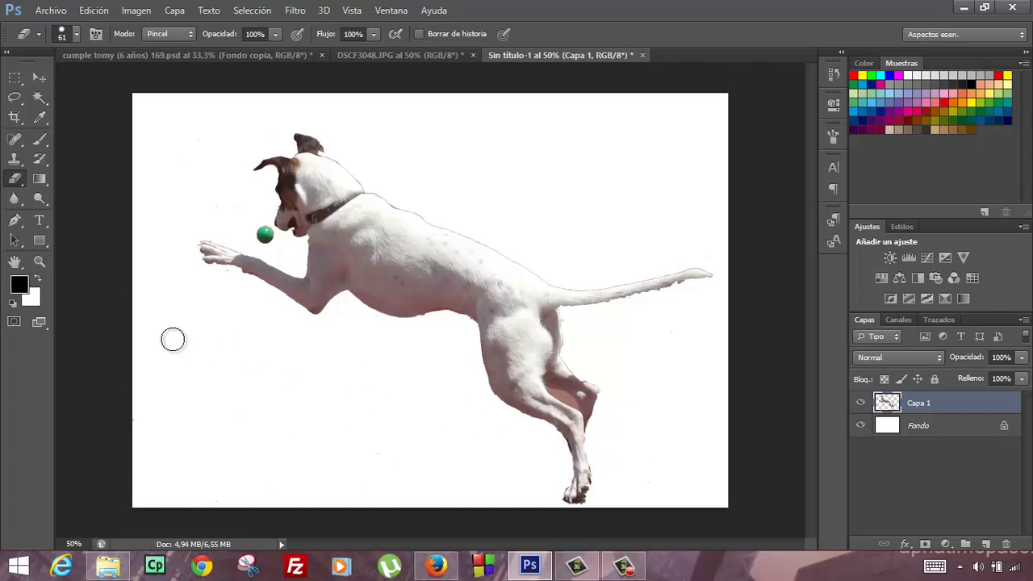
Step: Zoom into the hind legs and delete the pinkish patch between them using the Magic Wand
{"action": "left_click", "coordinate": [38, 262]}
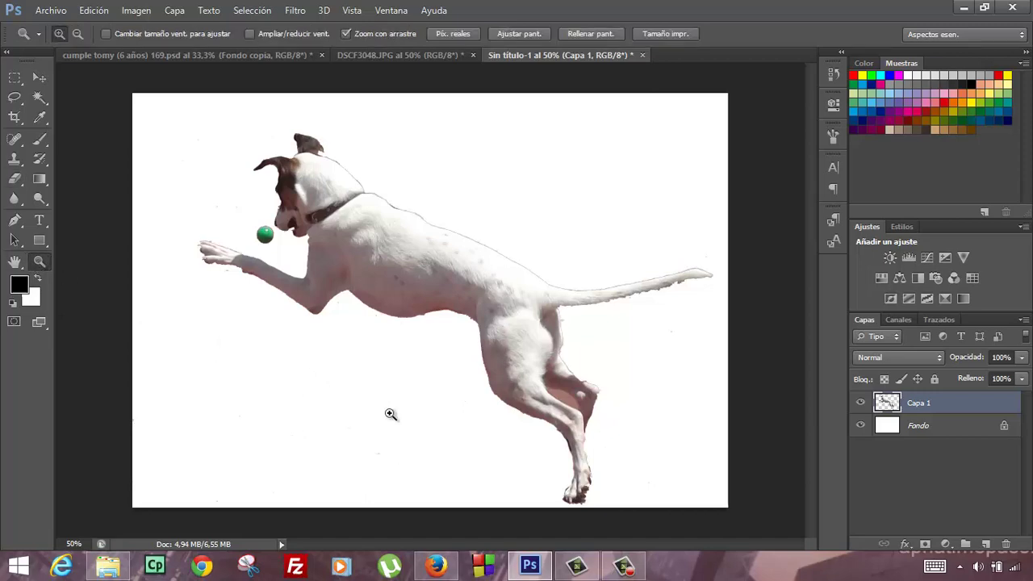
{"action": "left_click", "coordinate": [567, 400]}
{"action": "left_click", "coordinate": [556, 397]}
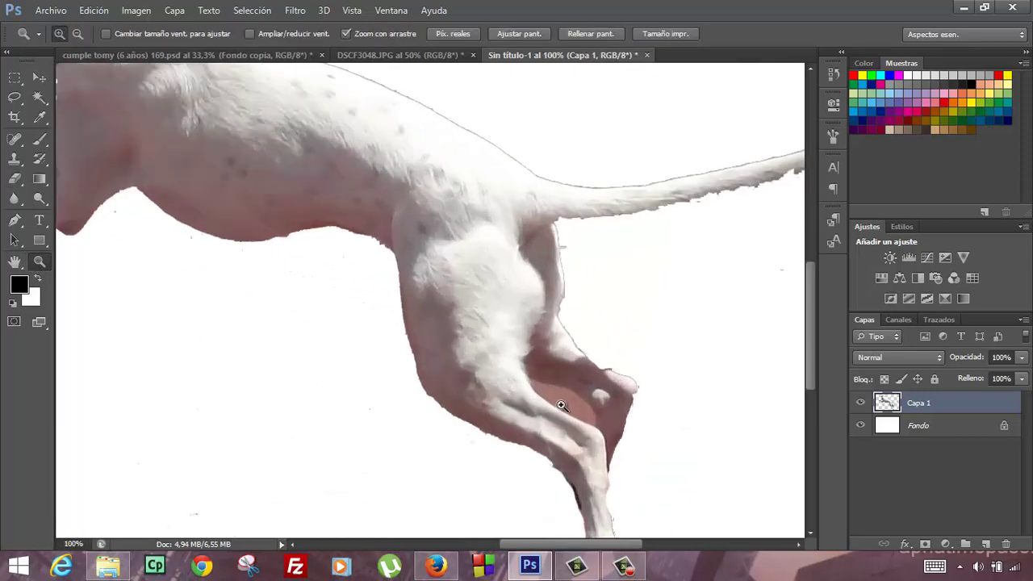
{"action": "left_click", "coordinate": [579, 413]}
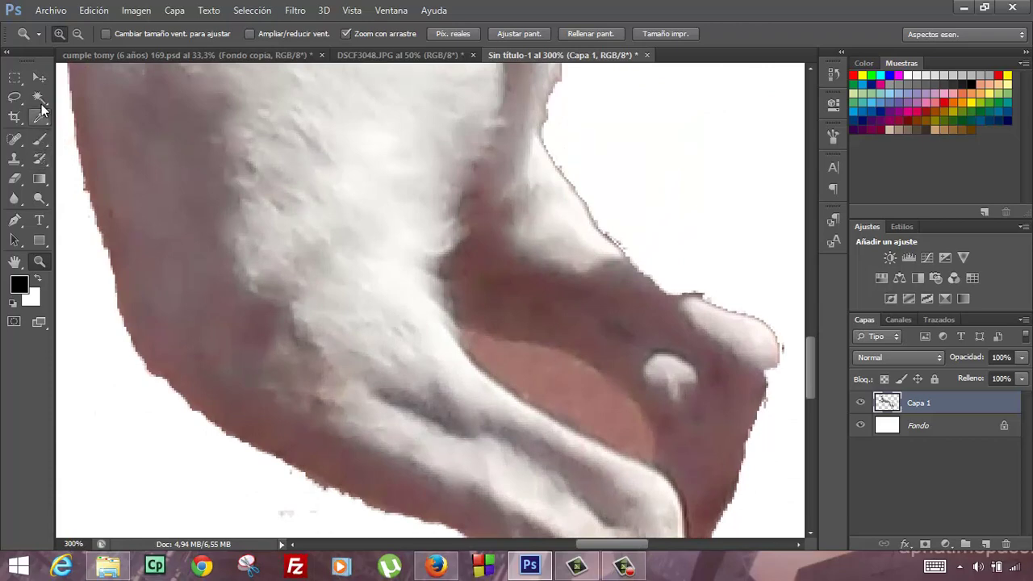
{"action": "left_click", "coordinate": [39, 98]}
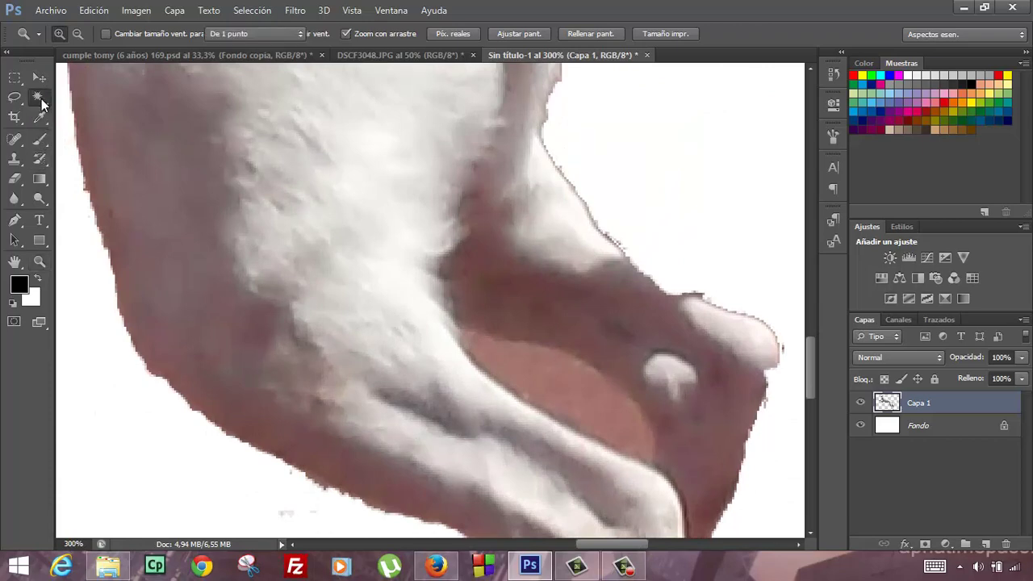
{"action": "left_click", "coordinate": [553, 387]}
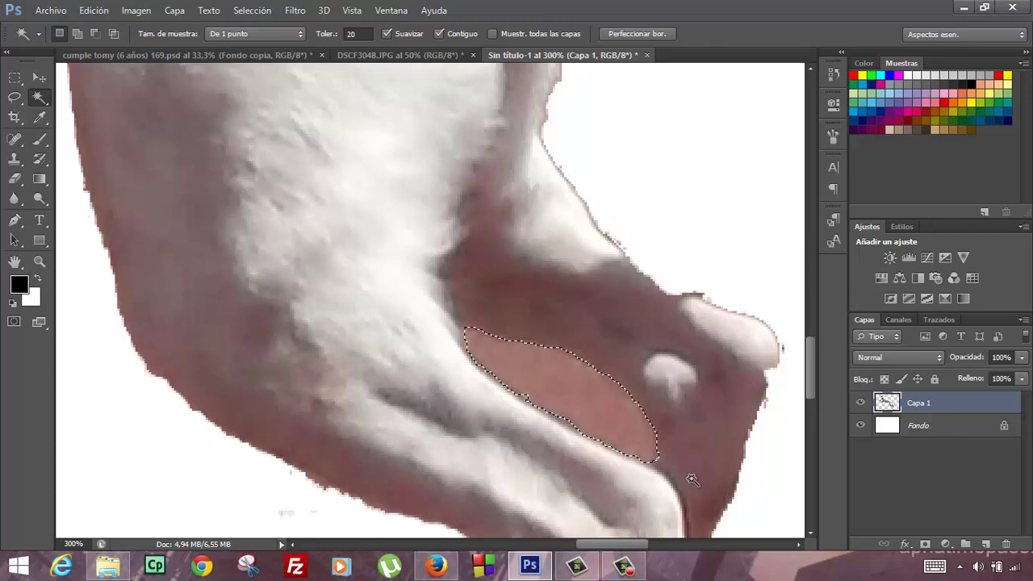
{"action": "key", "text": "Delete"}
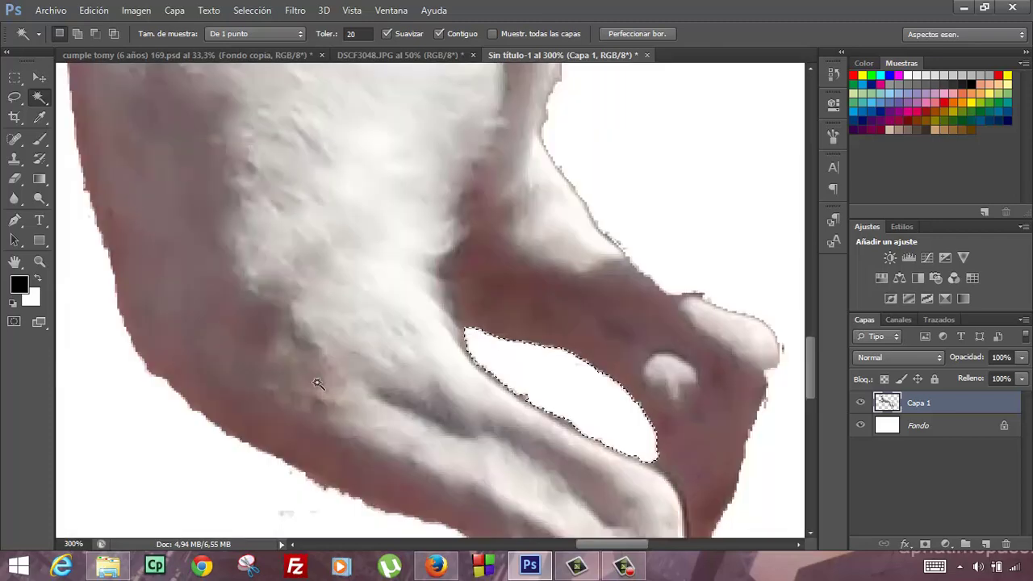
Step: Zoom back out to show the whole document
{"action": "left_click", "coordinate": [40, 260]}
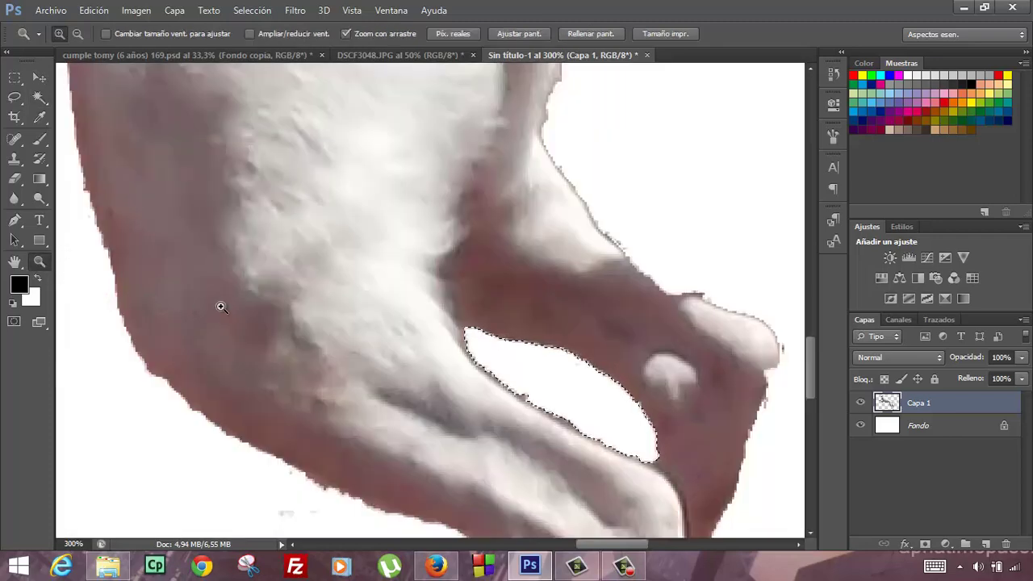
{"action": "left_click", "coordinate": [347, 293], "text": "alt"}
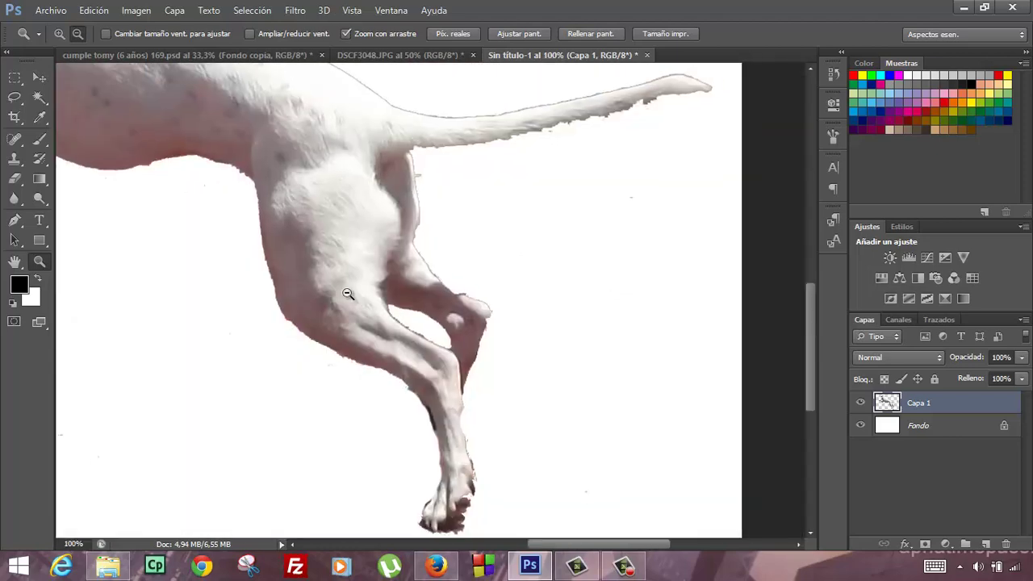
{"action": "left_click", "coordinate": [347, 292], "text": "alt"}
{"action": "left_click", "coordinate": [221, 195], "text": "alt"}
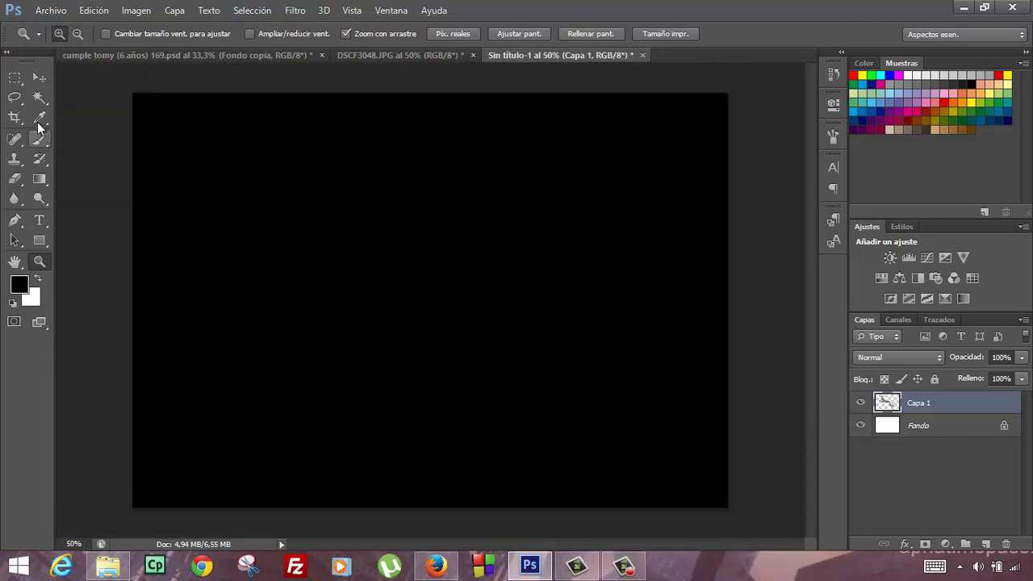
{"action": "left_click", "coordinate": [15, 77]}
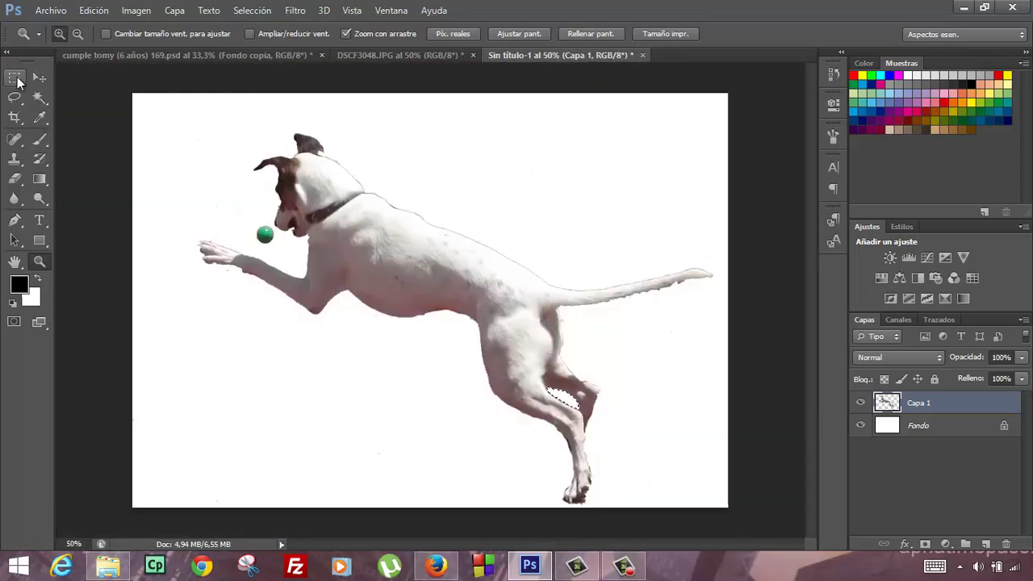
Step: Clear the leftover selection and return to the original DSCF3048.JPG photo
{"action": "left_click", "coordinate": [467, 167]}
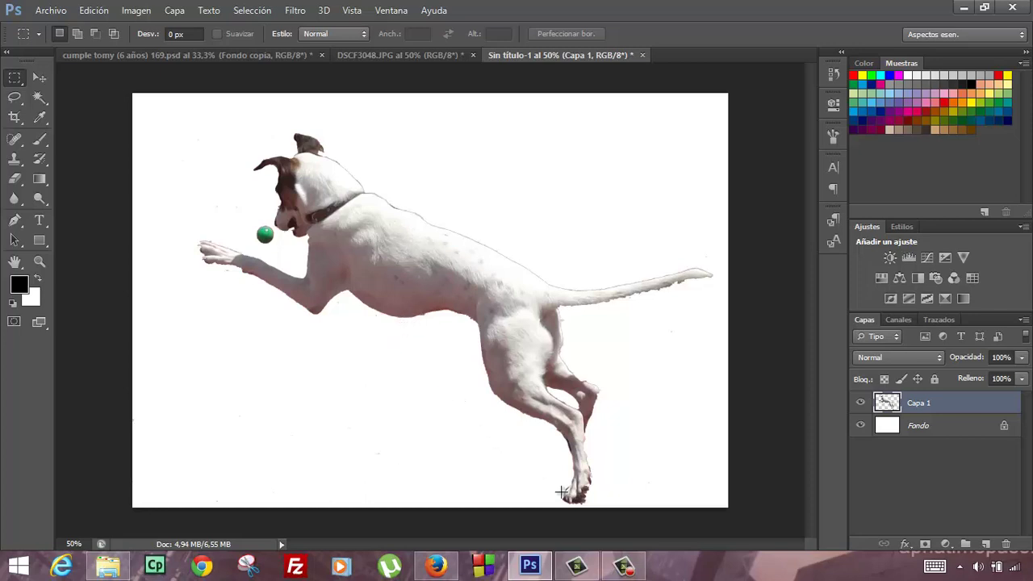
{"action": "left_click", "coordinate": [625, 569]}
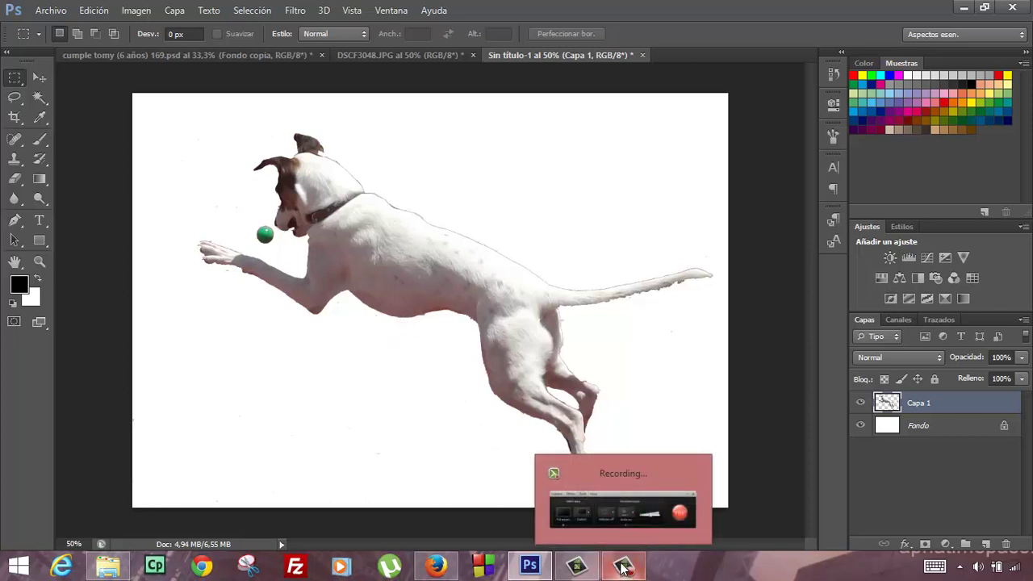
{"action": "left_click", "coordinate": [427, 53]}
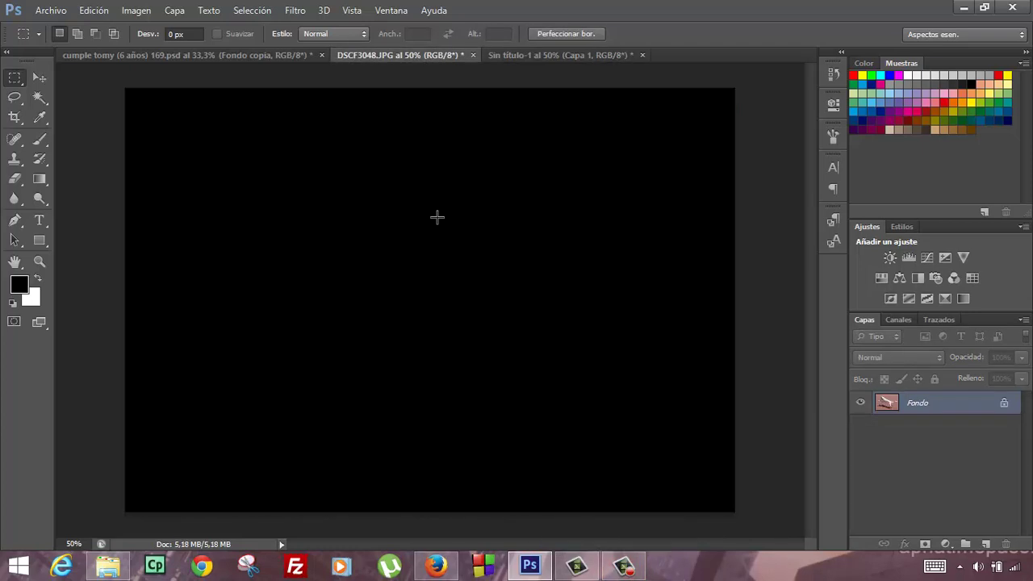
Step: Test-select the red floor with the Magic Wand, adding more floor areas, then deselect
{"action": "key", "text": "ctrl+d"}
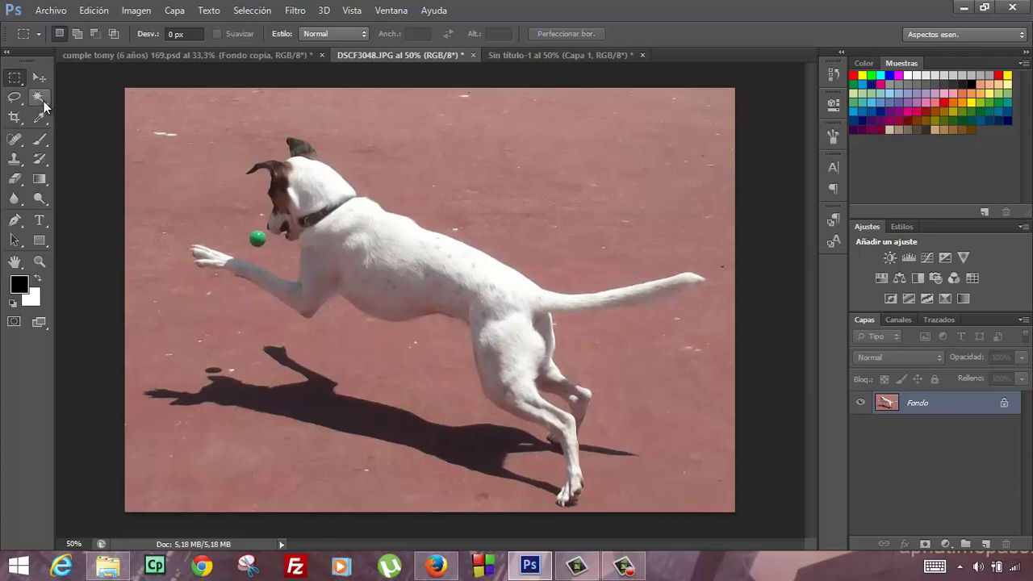
{"action": "left_click", "coordinate": [38, 98]}
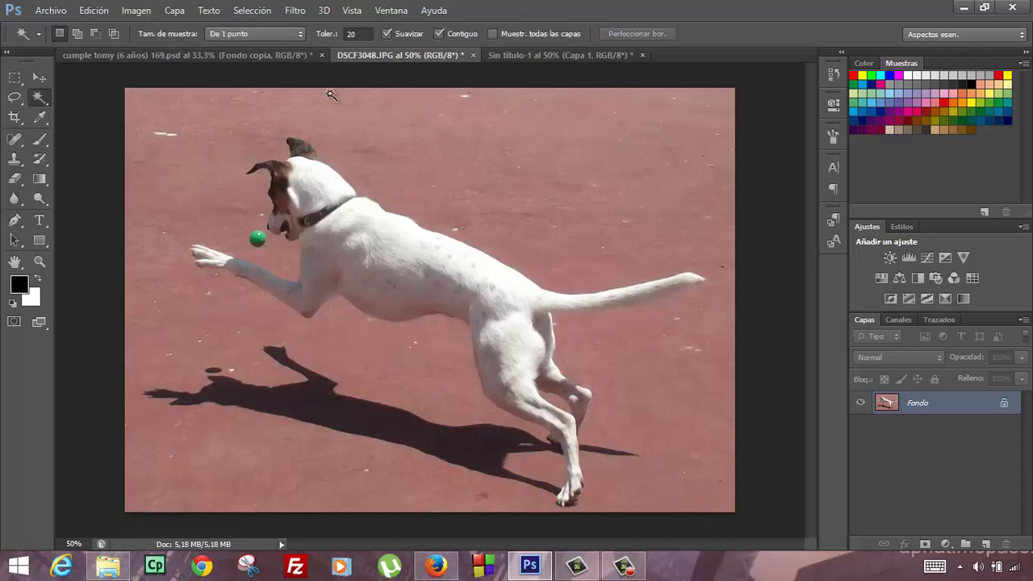
{"action": "left_click", "coordinate": [459, 127]}
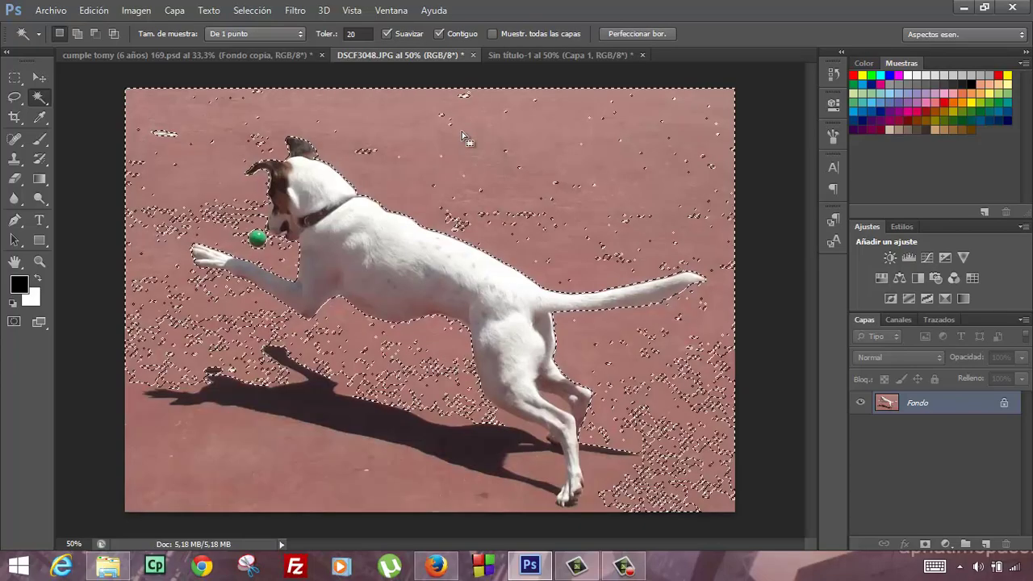
{"action": "left_click", "coordinate": [77, 33]}
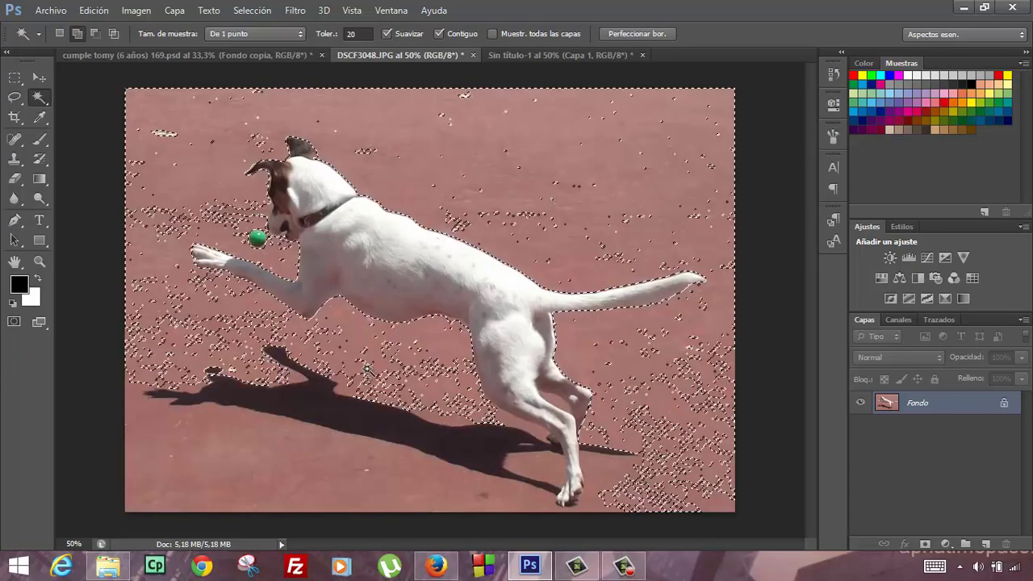
{"action": "left_click", "coordinate": [260, 450]}
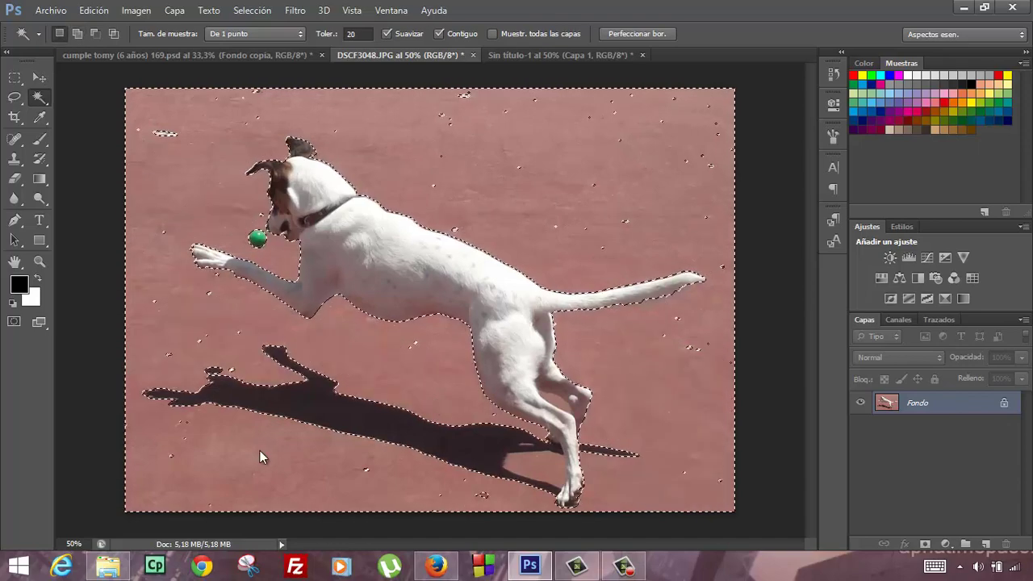
{"action": "key", "text": "shift"}
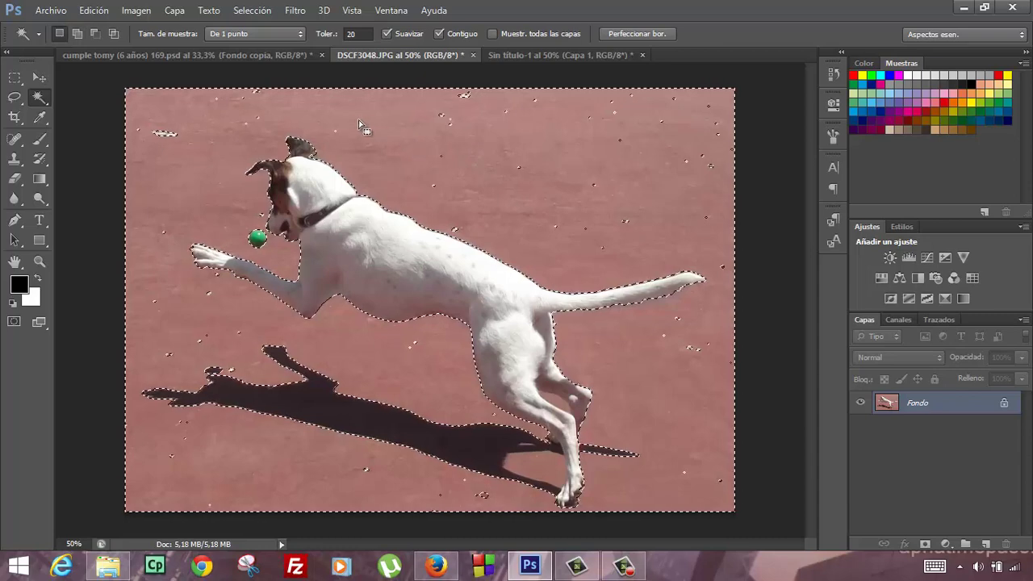
{"action": "key", "text": "ctrl+d"}
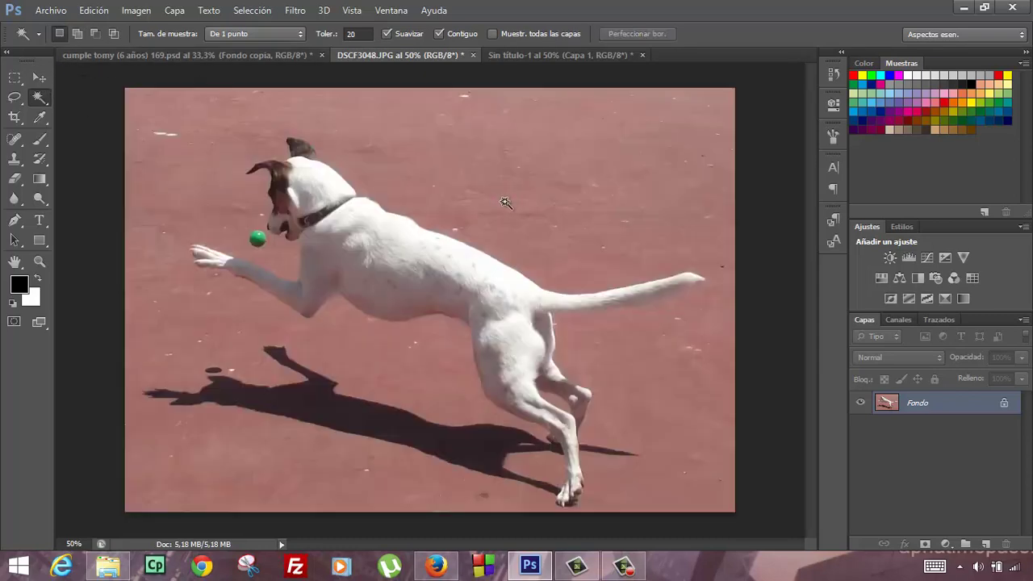
Step: Select the background at tolerance 20, then set tolerance to 40 and deselect
{"action": "left_click", "coordinate": [498, 130]}
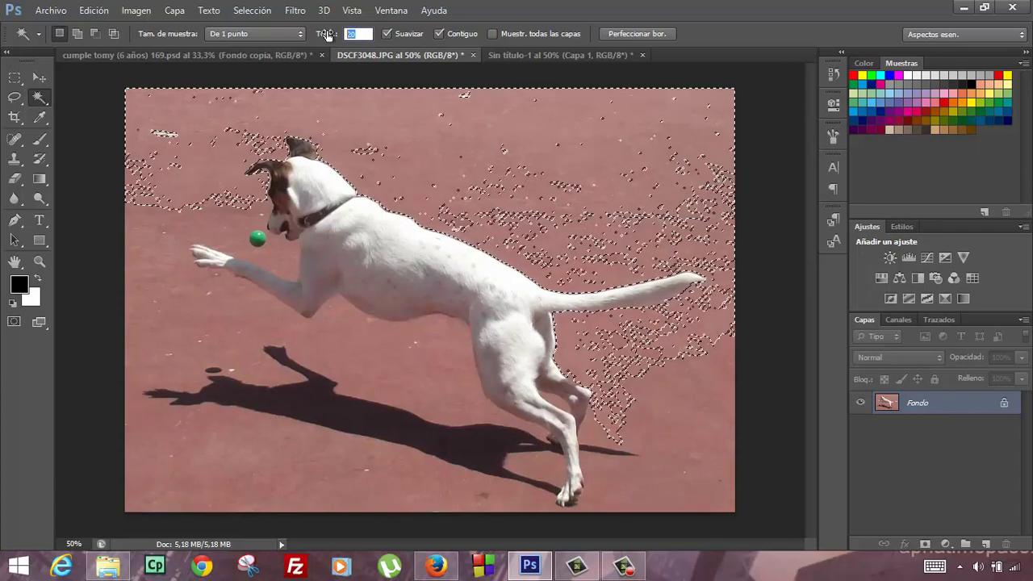
{"action": "left_click_drag", "start_coordinate": [339, 36], "coordinate": [355, 36]}
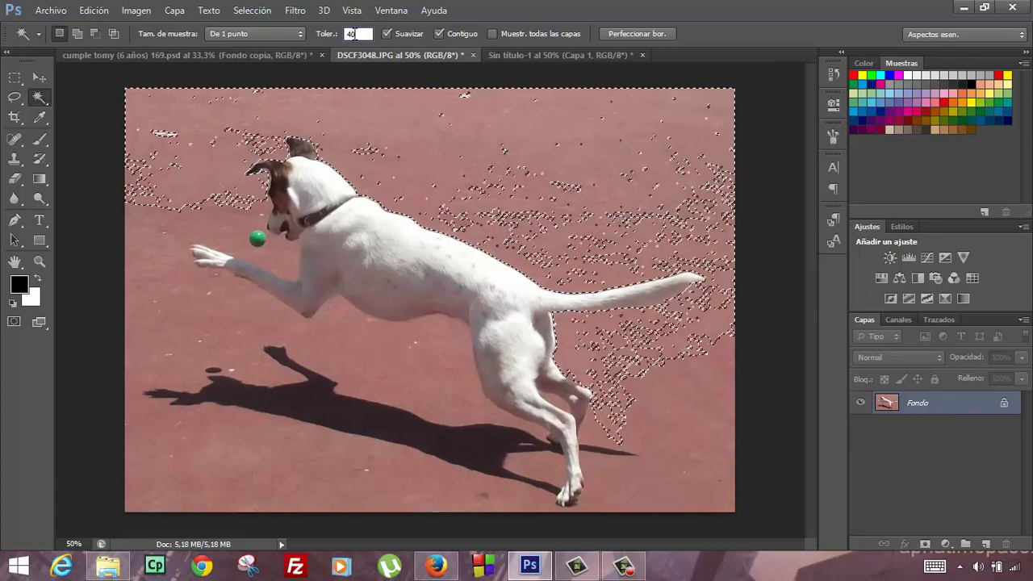
{"action": "type", "text": "40"}
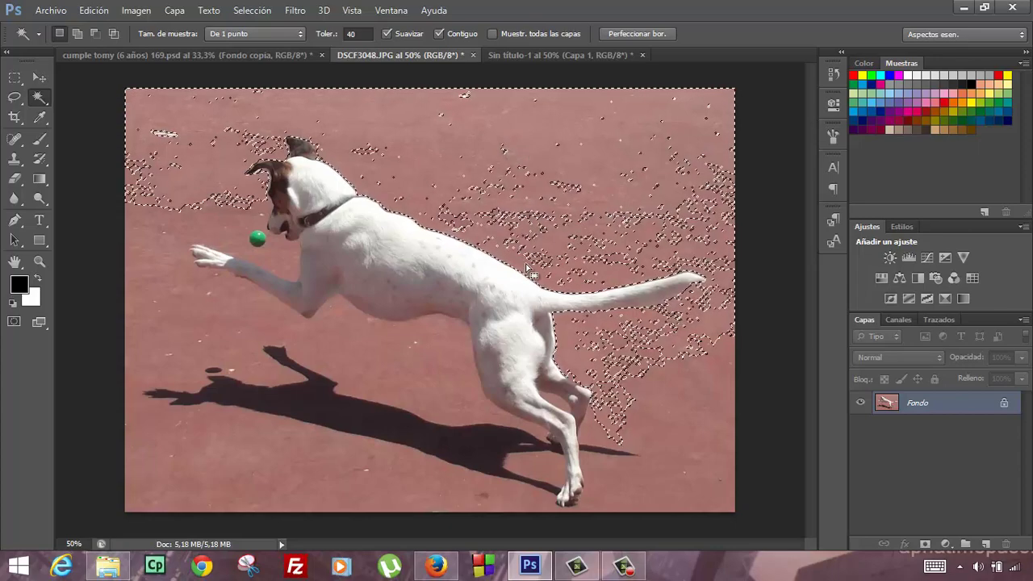
{"action": "key", "text": "ctrl+d"}
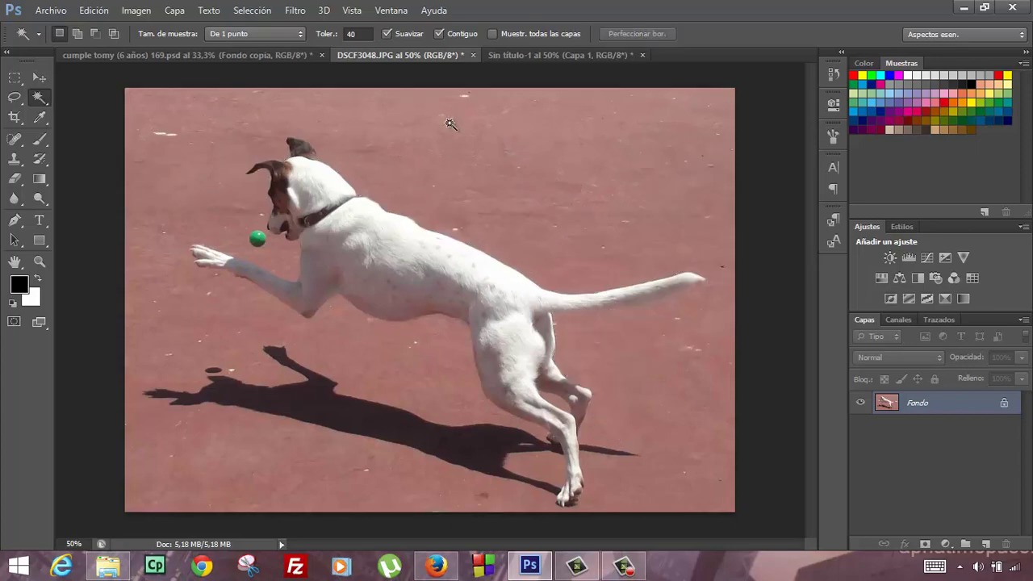
Step: At tolerance 40, select the red background, compare on the dog's white back, then reselect the background
{"action": "left_click", "coordinate": [451, 124]}
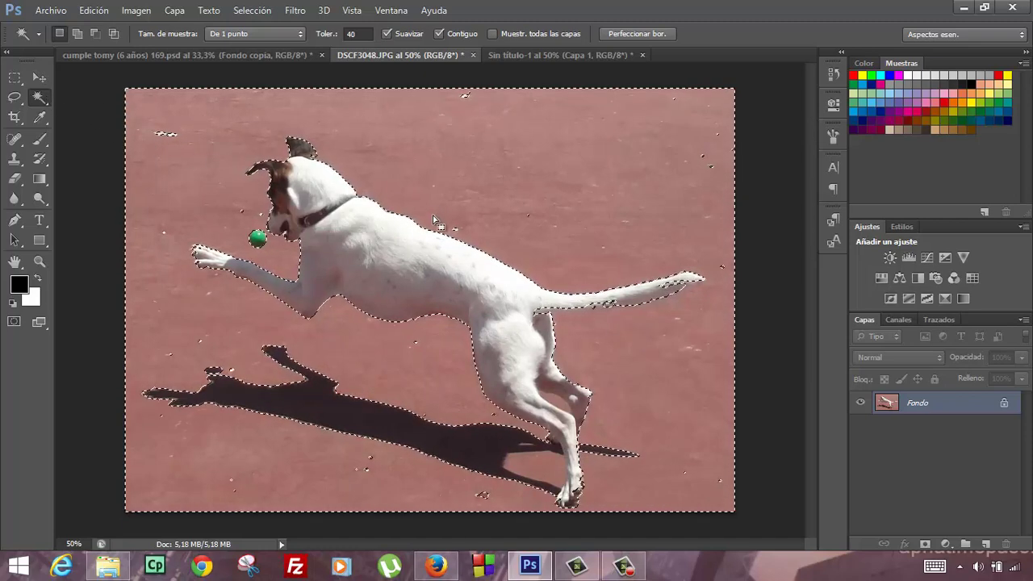
{"action": "left_click", "coordinate": [409, 238]}
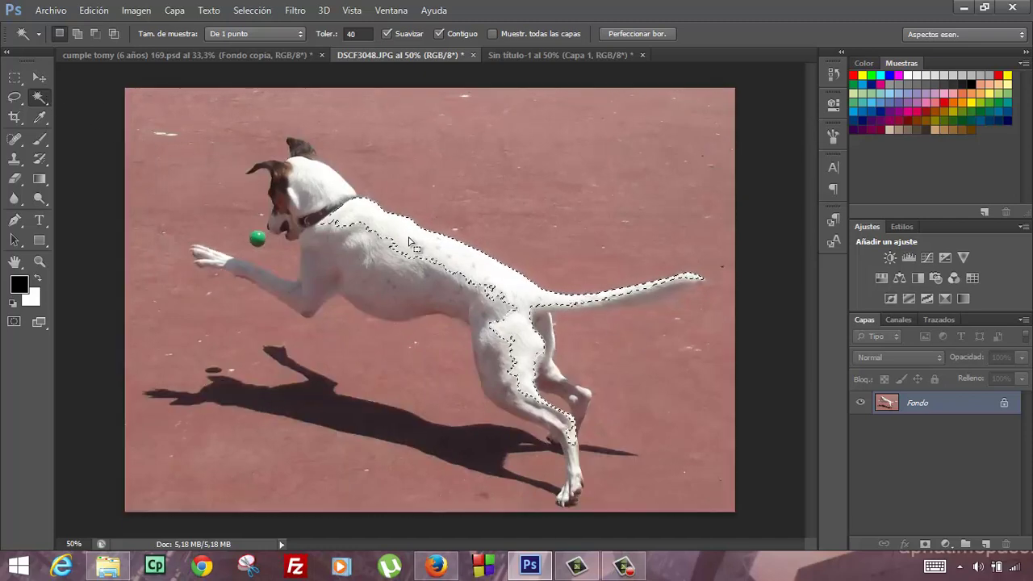
{"action": "left_click", "coordinate": [483, 153]}
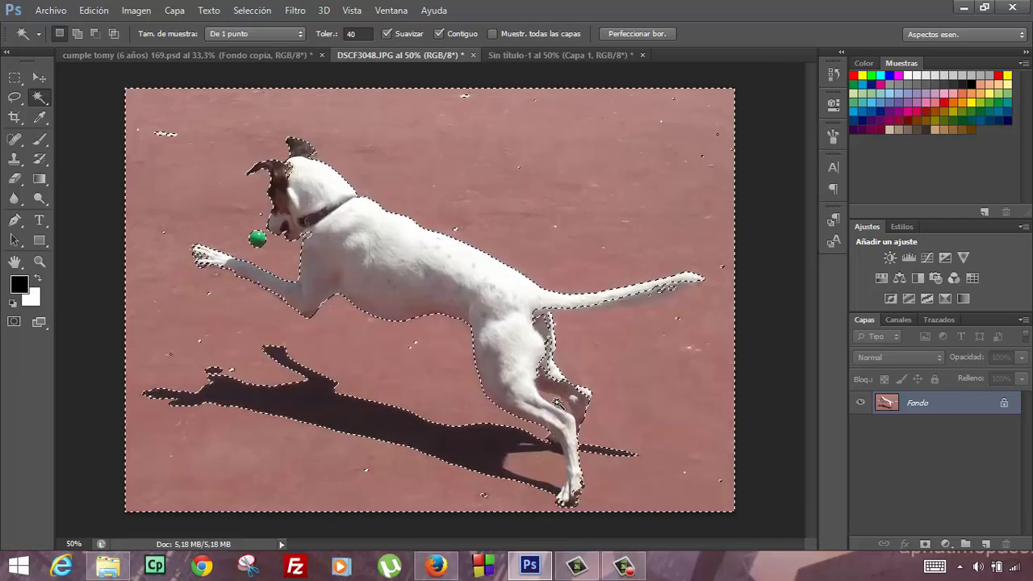
Step: Turn off Contiguous and select all matching red ground across the photo
{"action": "left_click", "coordinate": [439, 34]}
{"action": "key", "text": "ctrl+d"}
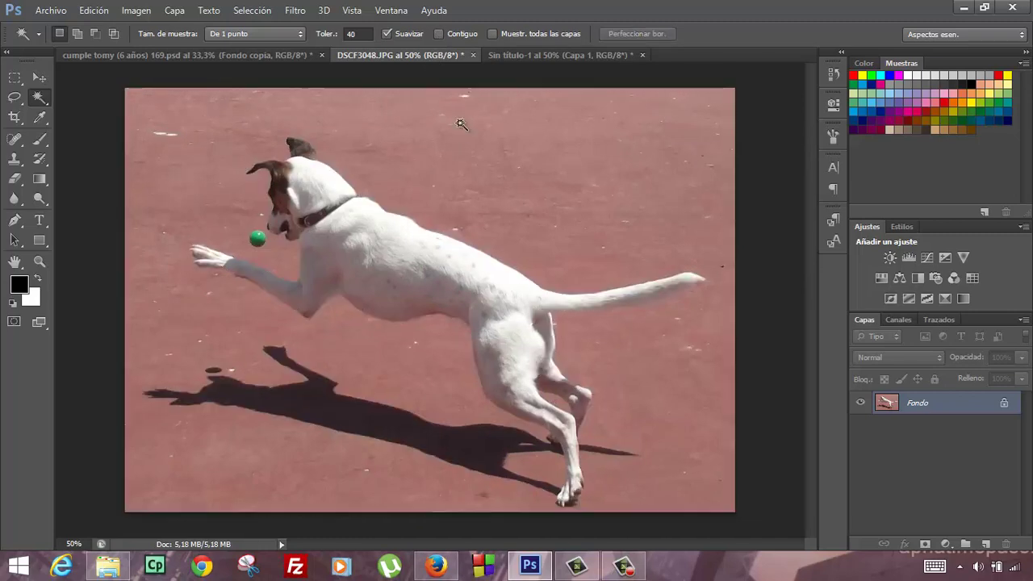
{"action": "left_click", "coordinate": [467, 138]}
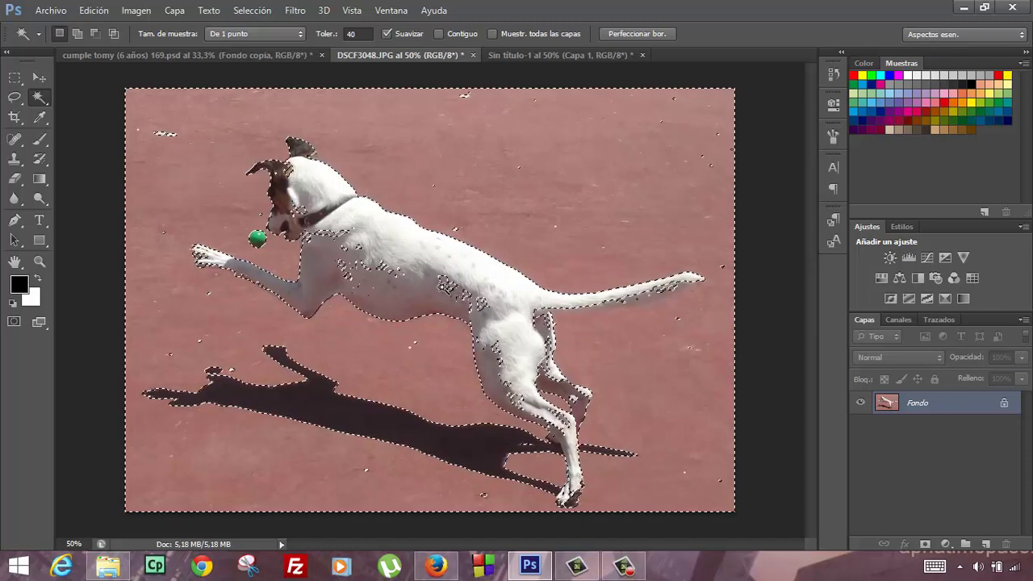
Step: Turn Contiguous back on, reselect the connected red ground, and add the area near the hind legs
{"action": "left_click", "coordinate": [438, 34]}
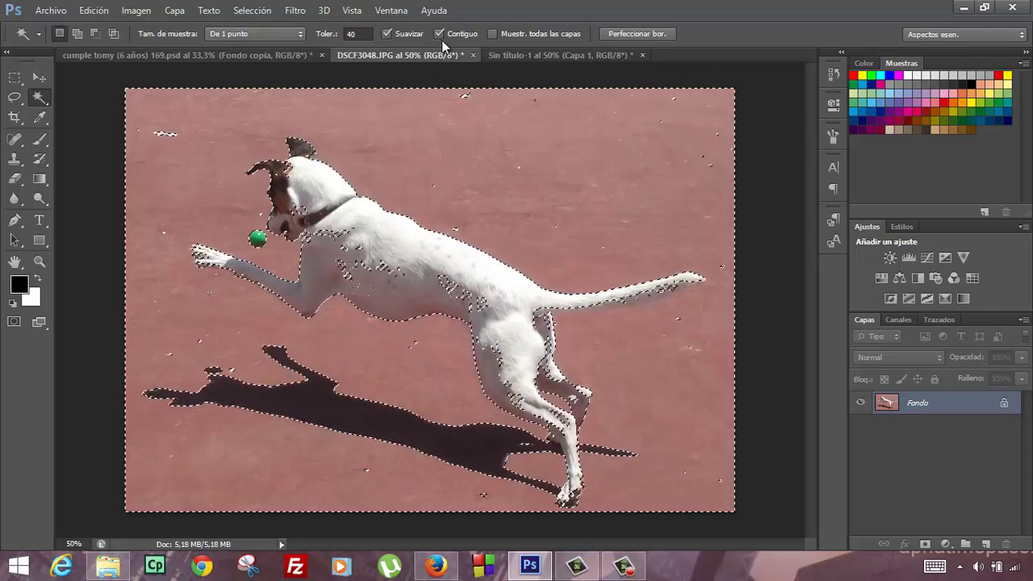
{"action": "key", "text": "ctrl+d"}
{"action": "left_click", "coordinate": [490, 158]}
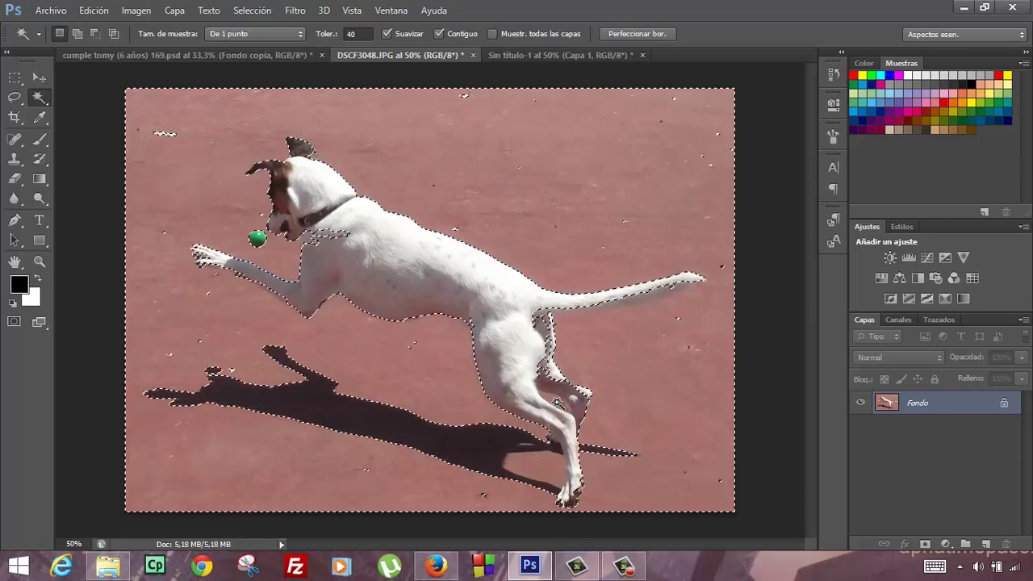
{"action": "left_click", "coordinate": [555, 401], "text": "shift"}
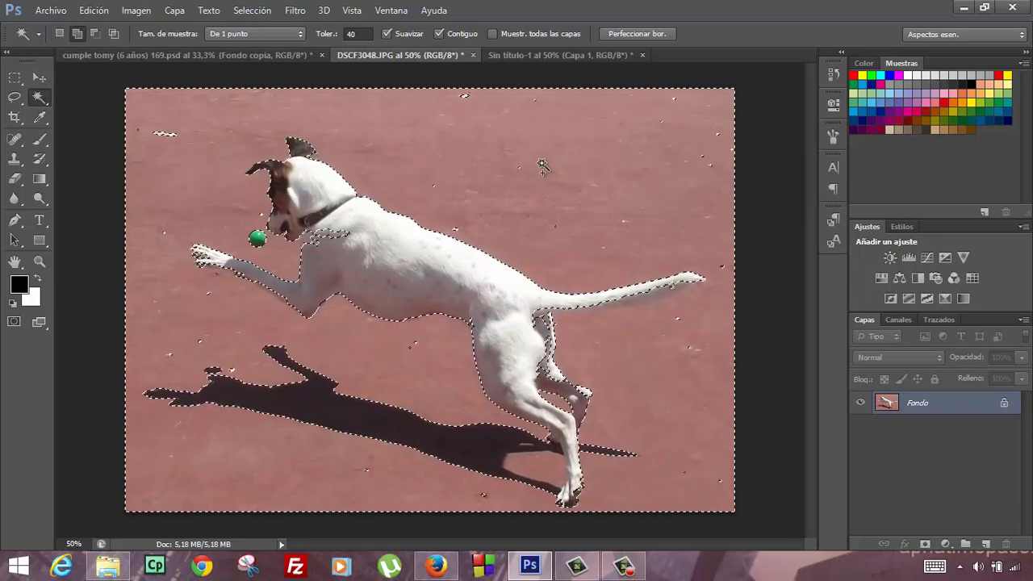
{"action": "key", "text": "shift"}
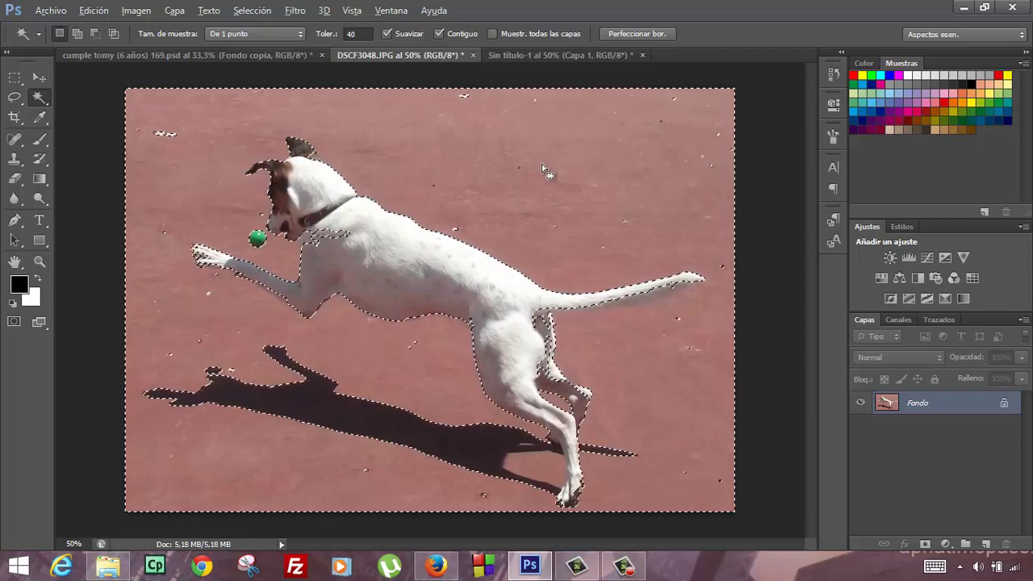
{"action": "key", "text": "alt"}
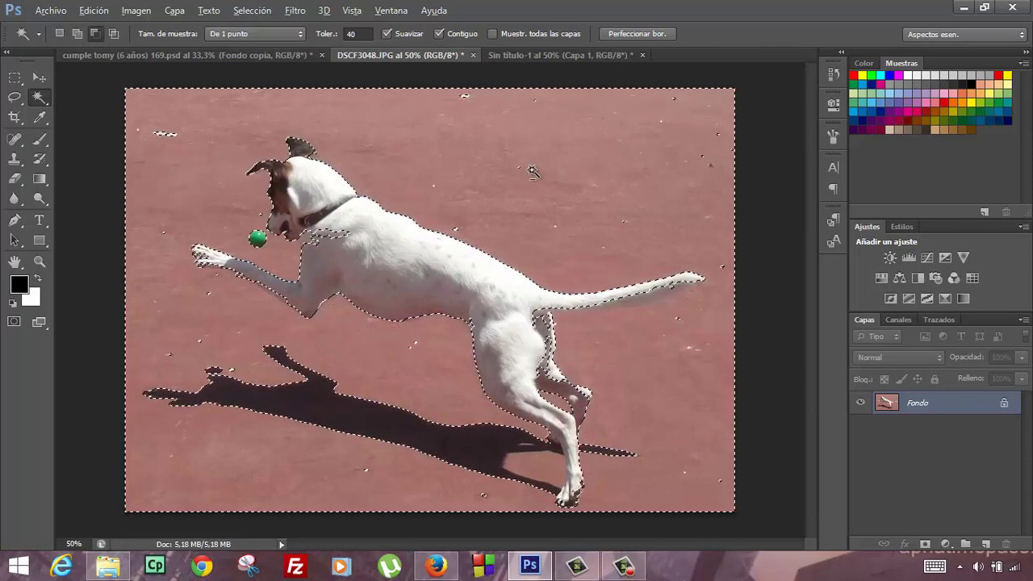